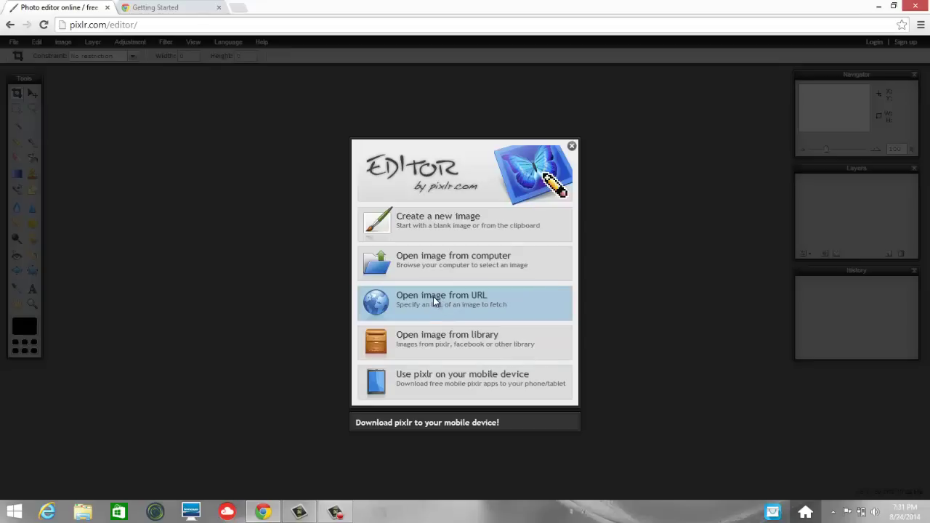
Step: Search the web for 'google images' from the Chrome tab's address bar
{"action": "left_click", "coordinate": [182, 8]}
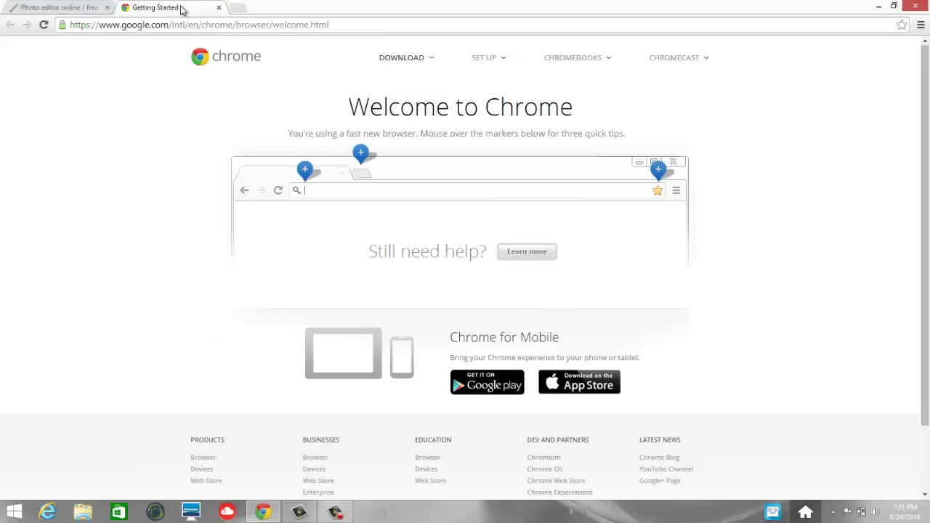
{"action": "left_click", "coordinate": [181, 26]}
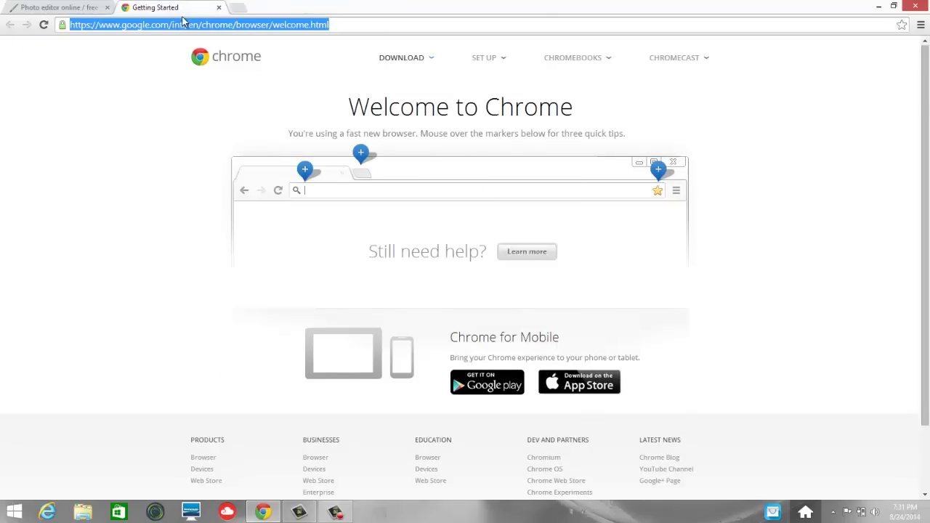
{"action": "type", "text": "google images"}
{"action": "key", "text": "Return"}
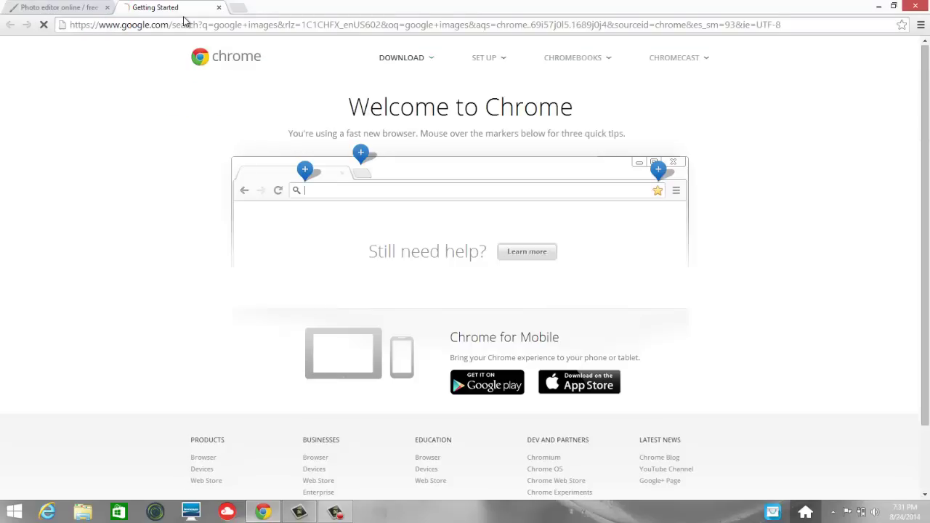
Step: Switch to image results and change the search query to 'place'
{"action": "left_click", "coordinate": [133, 88]}
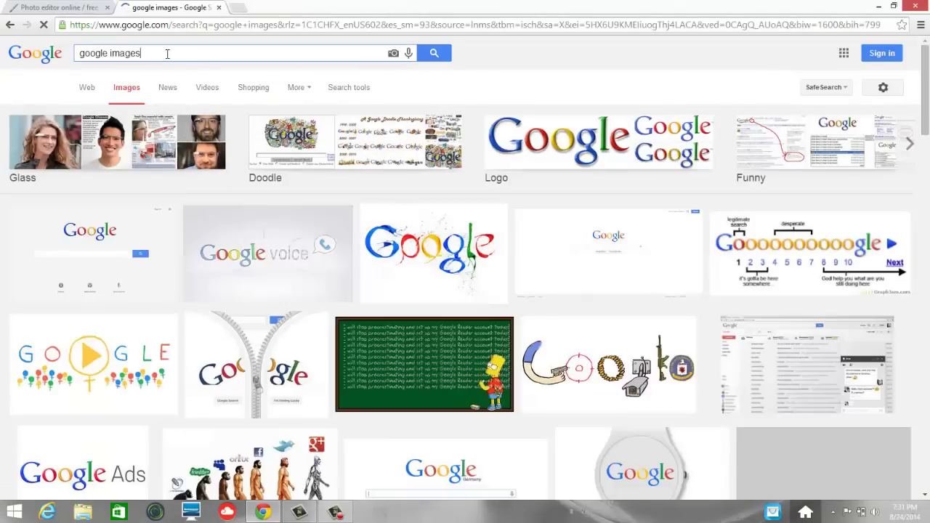
{"action": "left_click_drag", "start_coordinate": [167, 56], "coordinate": [16, 58]}
{"action": "type", "text": "place"}
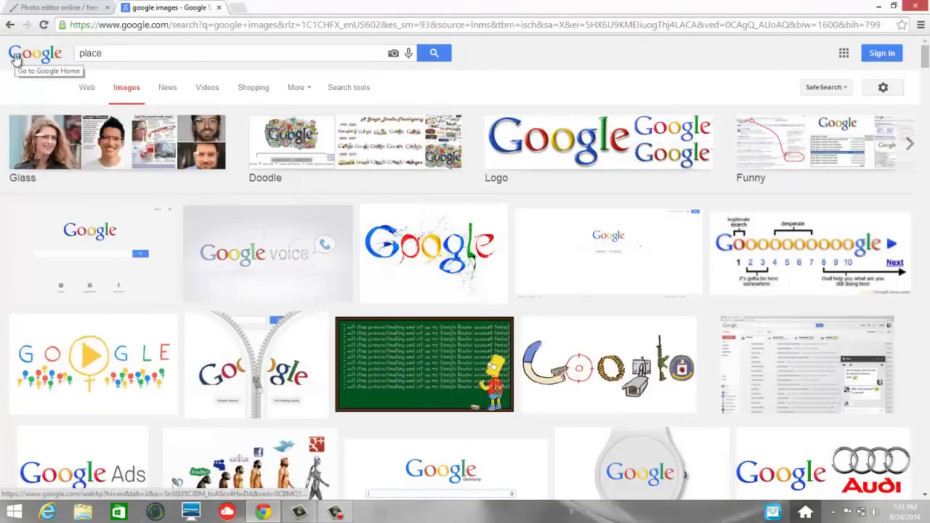
{"action": "key", "text": "Return"}
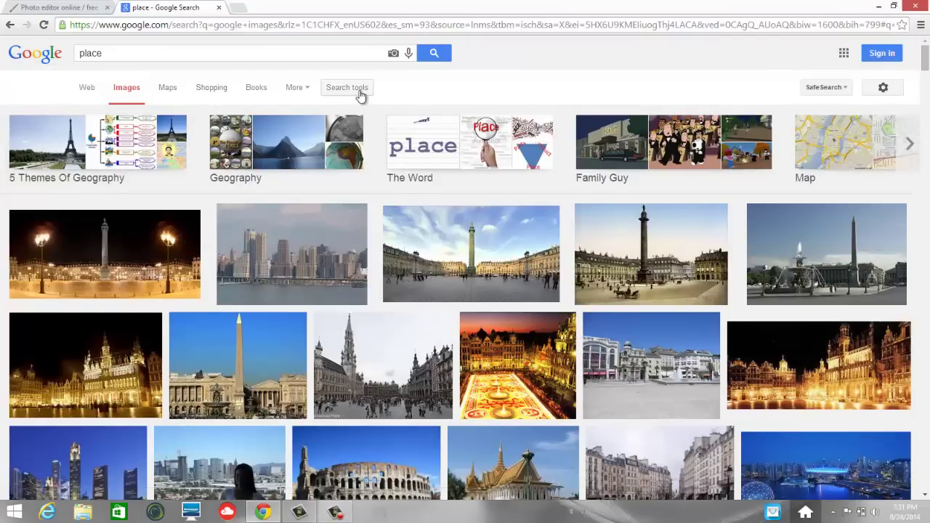
Step: Filter the 'place' image results by usage rights to noncommercial reuse with modification
{"action": "left_click", "coordinate": [354, 91]}
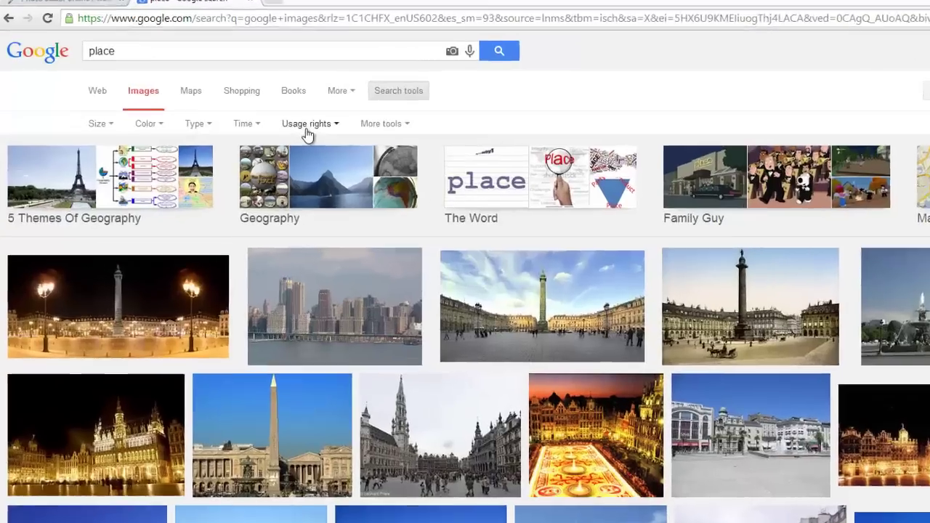
{"action": "left_click", "coordinate": [306, 127]}
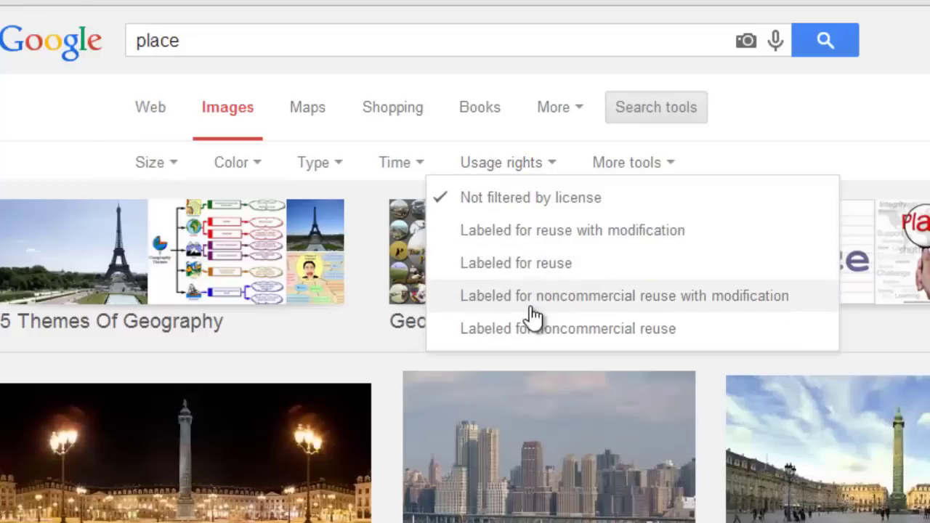
{"action": "left_click", "coordinate": [719, 311]}
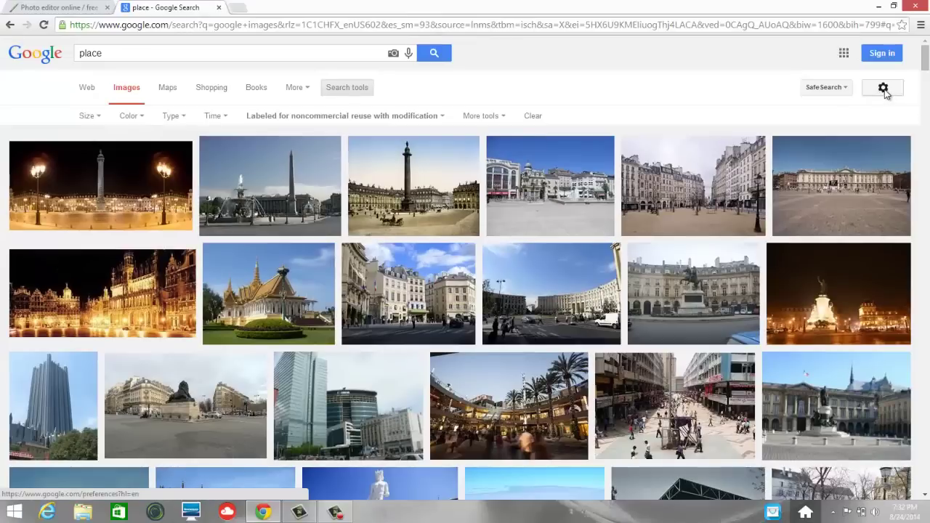
{"action": "left_click", "coordinate": [883, 89]}
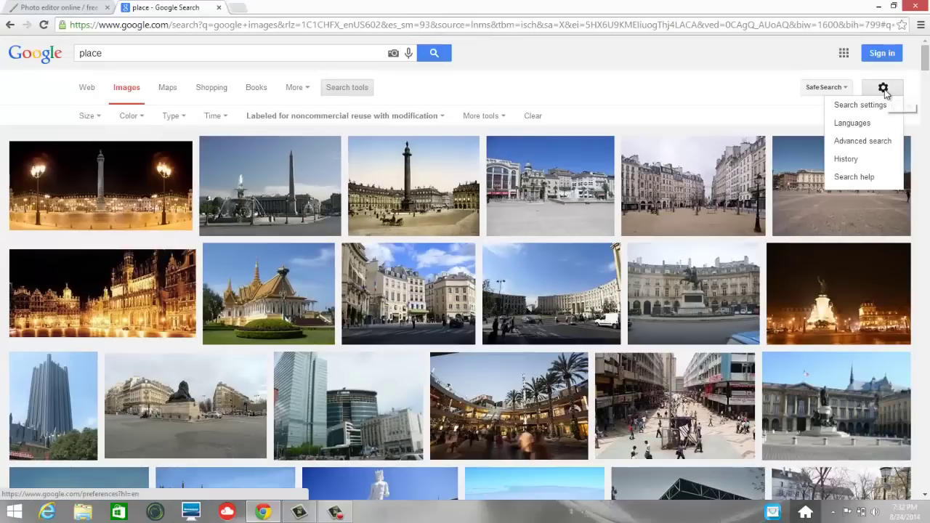
Step: Rerun the search in Advanced Image Search with usage rights 'free to use, share or modify'
{"action": "left_click", "coordinate": [877, 142]}
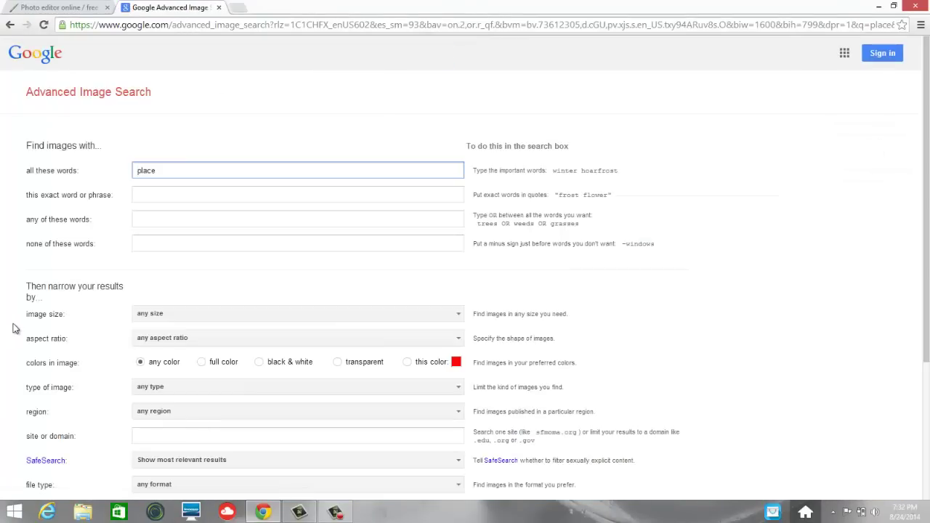
{"action": "scroll", "coordinate": [13, 328], "scroll_direction": "down", "scroll_amount": 3}
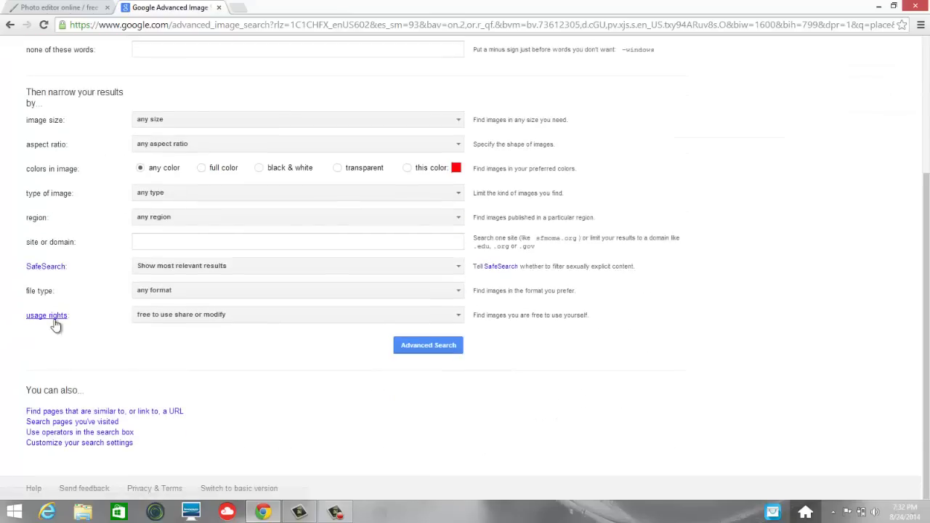
{"action": "left_click", "coordinate": [250, 320]}
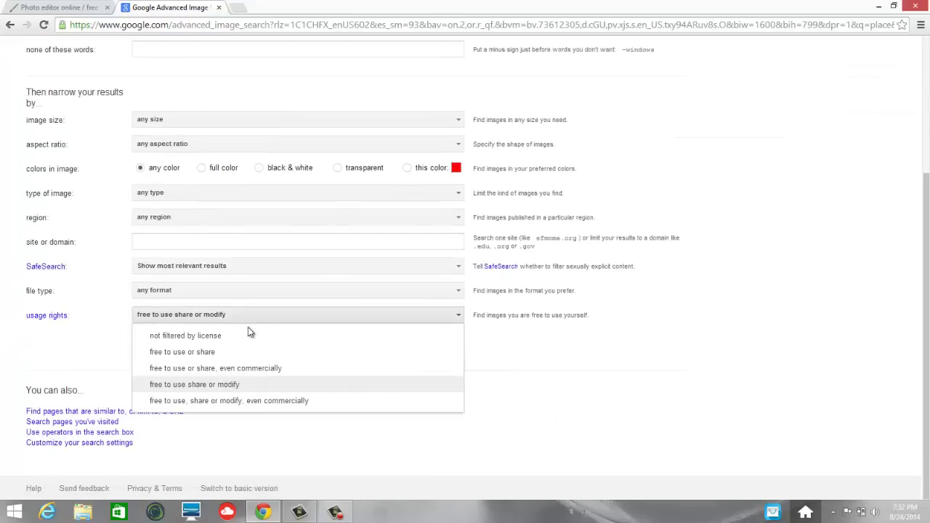
{"action": "left_click", "coordinate": [234, 384]}
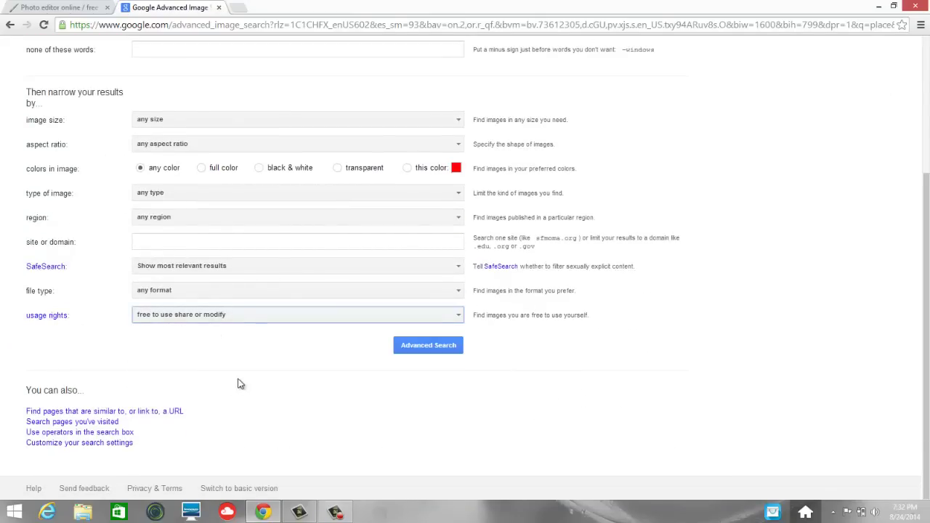
{"action": "left_click", "coordinate": [431, 347]}
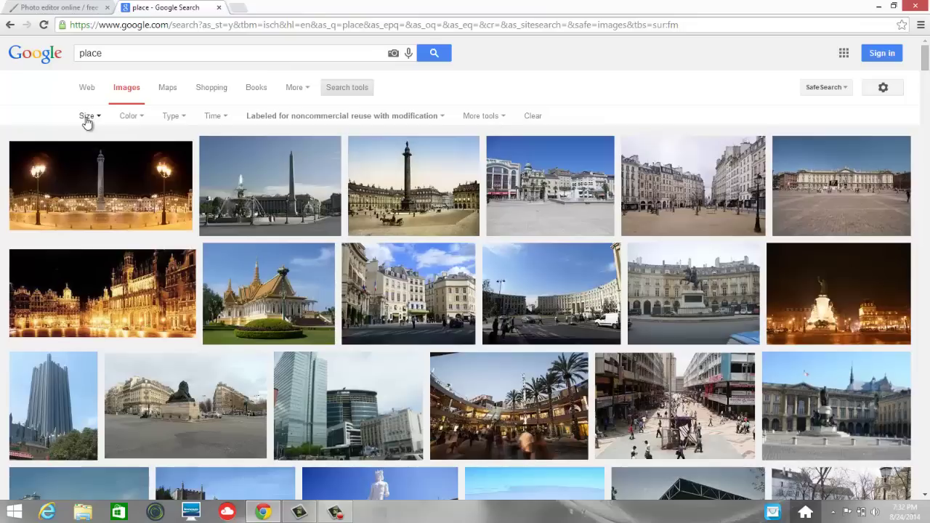
Step: Limit results to Large images and preview the Place Vendôme night panorama
{"action": "left_click", "coordinate": [86, 118]}
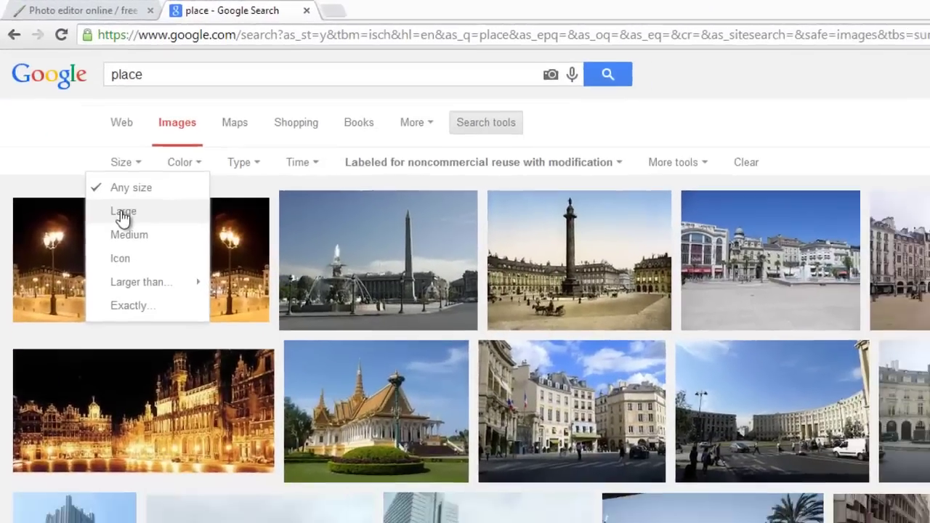
{"action": "left_click", "coordinate": [136, 234]}
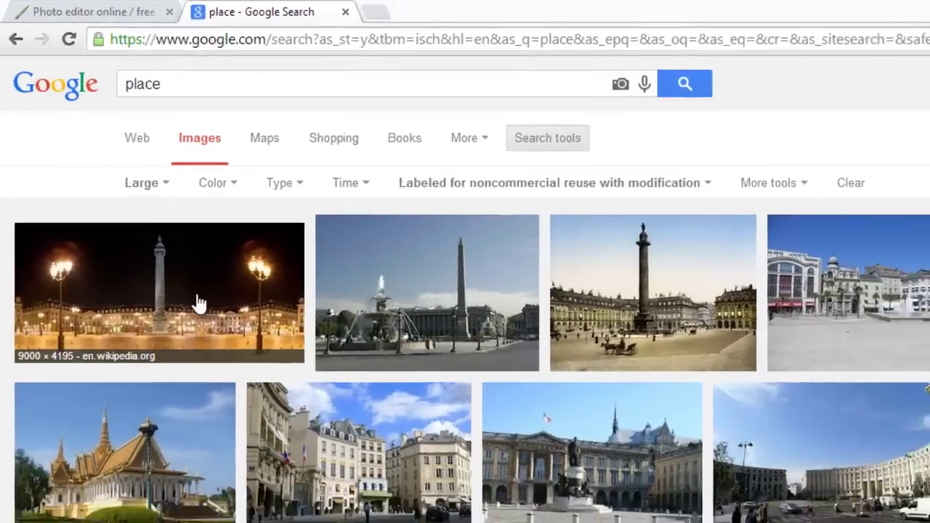
{"action": "left_click", "coordinate": [217, 331]}
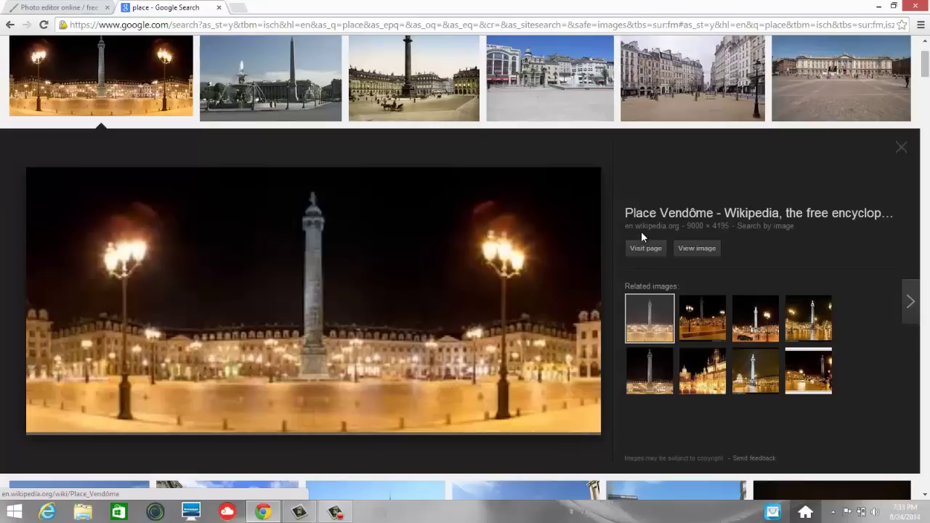
Step: Open the full-size Place Vendôme panorama, copy its image address, and return to Pixlr
{"action": "left_click", "coordinate": [690, 250]}
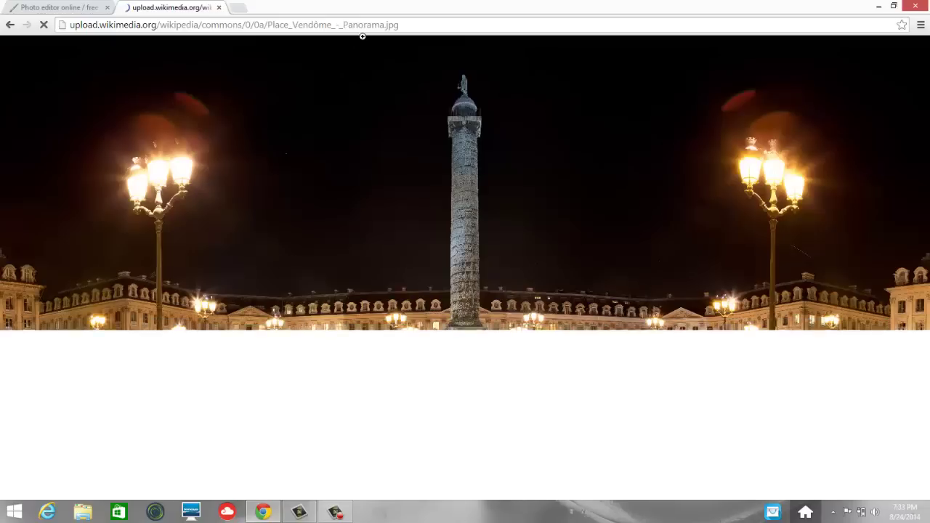
{"action": "left_click", "coordinate": [354, 25]}
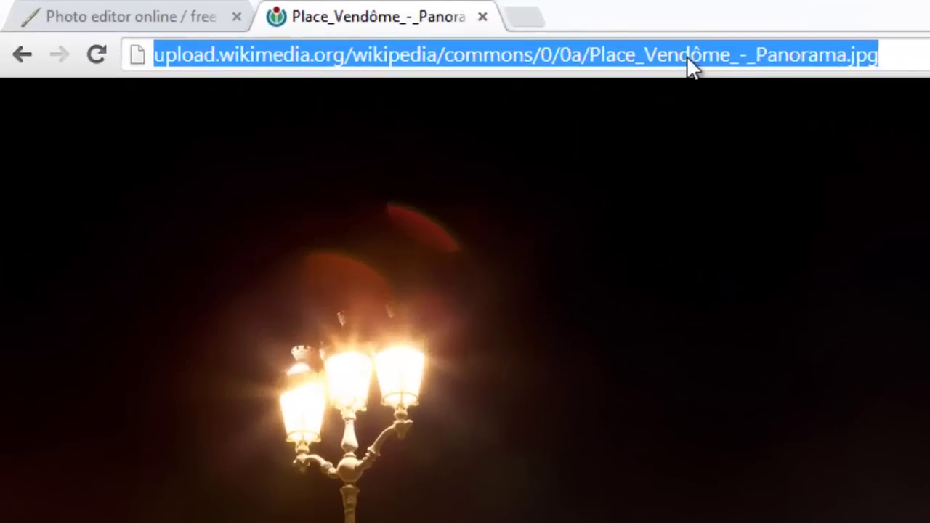
{"action": "right_click", "coordinate": [687, 56]}
{"action": "left_click", "coordinate": [729, 148]}
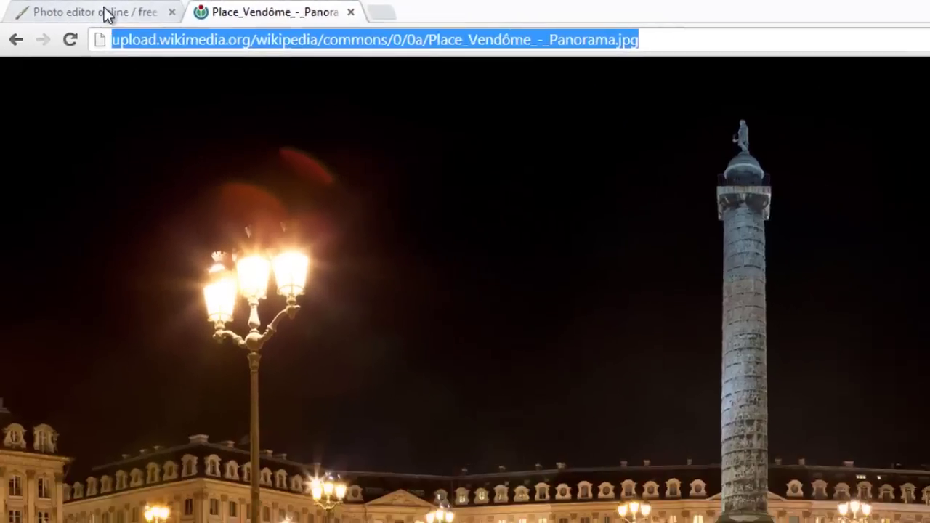
{"action": "left_click", "coordinate": [136, 20]}
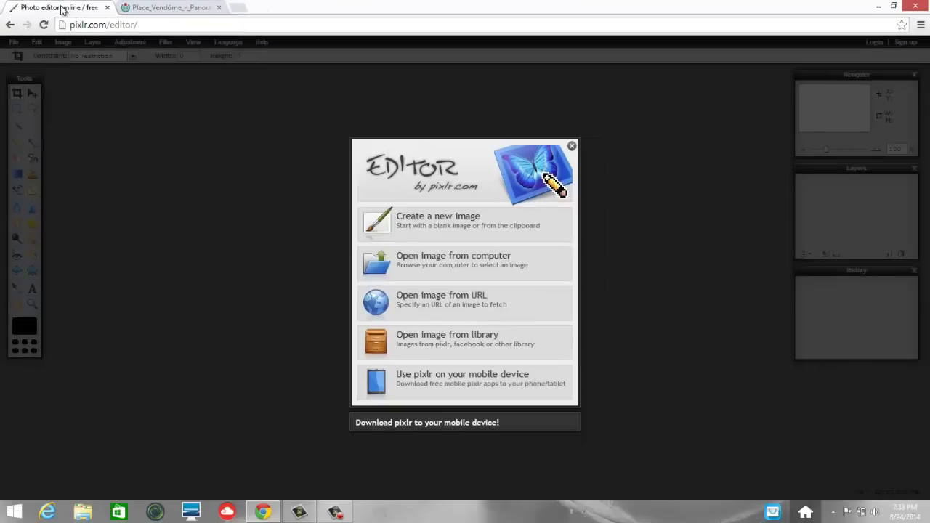
Step: Paste the panorama URL into Open image from URL, then dismiss the loading error
{"action": "left_click", "coordinate": [419, 301]}
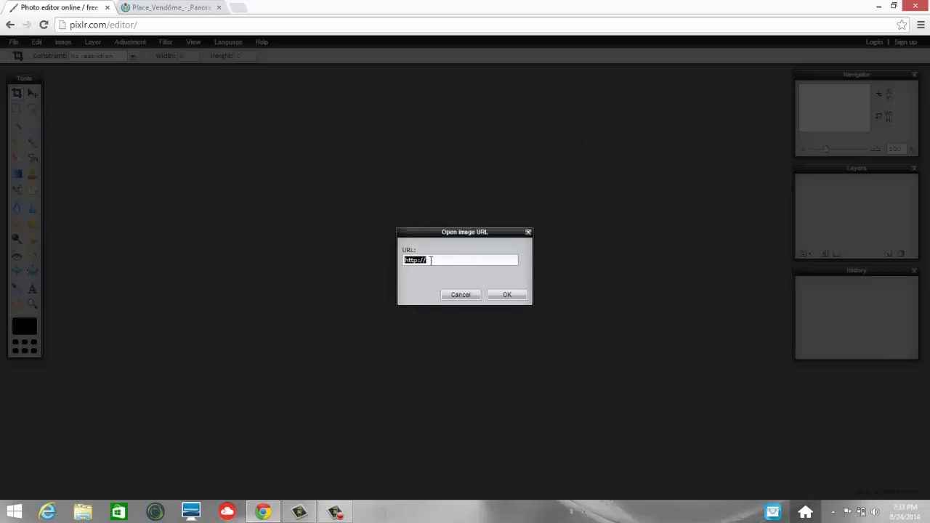
{"action": "key", "text": "BackSpace"}
{"action": "key", "text": "ctrl+v"}
{"action": "right_click", "coordinate": [431, 260]}
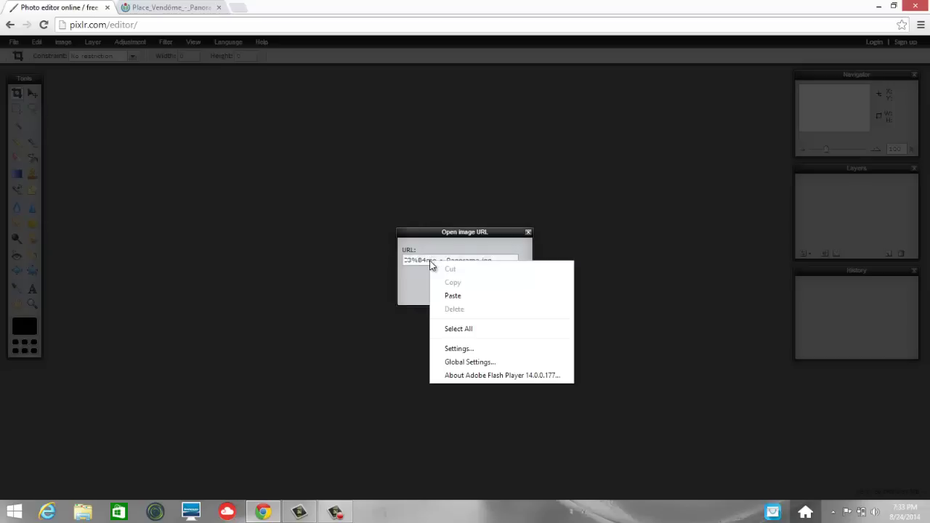
{"action": "left_click", "coordinate": [454, 297]}
{"action": "left_click", "coordinate": [504, 298]}
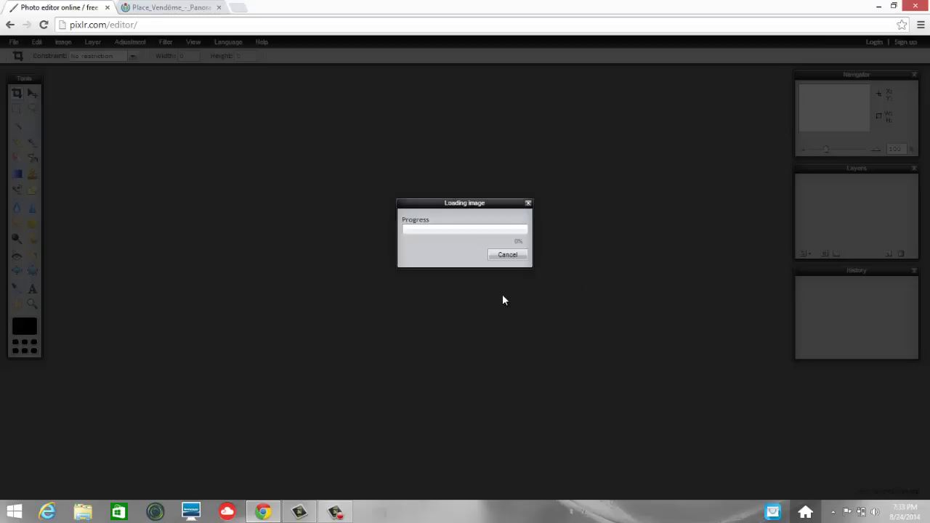
{"action": "left_click", "coordinate": [518, 290]}
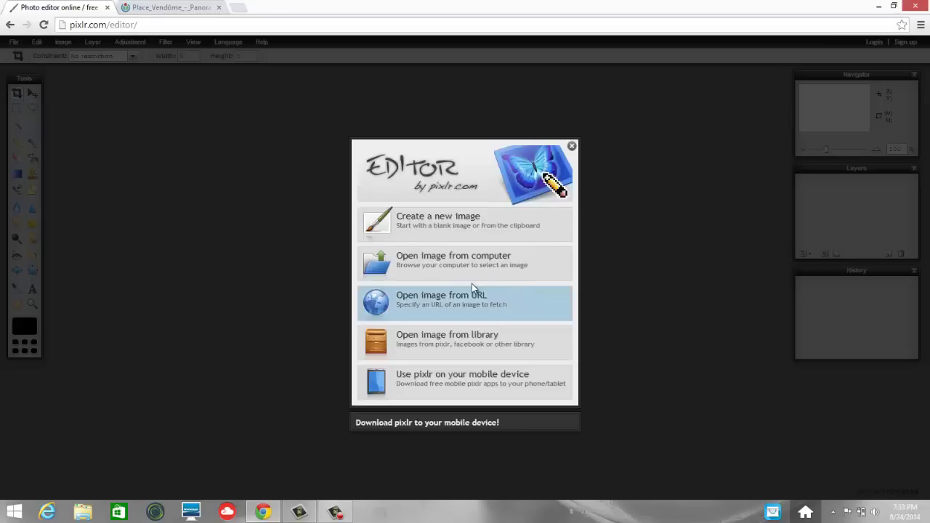
Step: Retry loading the panorama from its URL, opening it as a 4000×1864 image
{"action": "left_click", "coordinate": [446, 304]}
{"action": "key", "text": "BackSpace"}
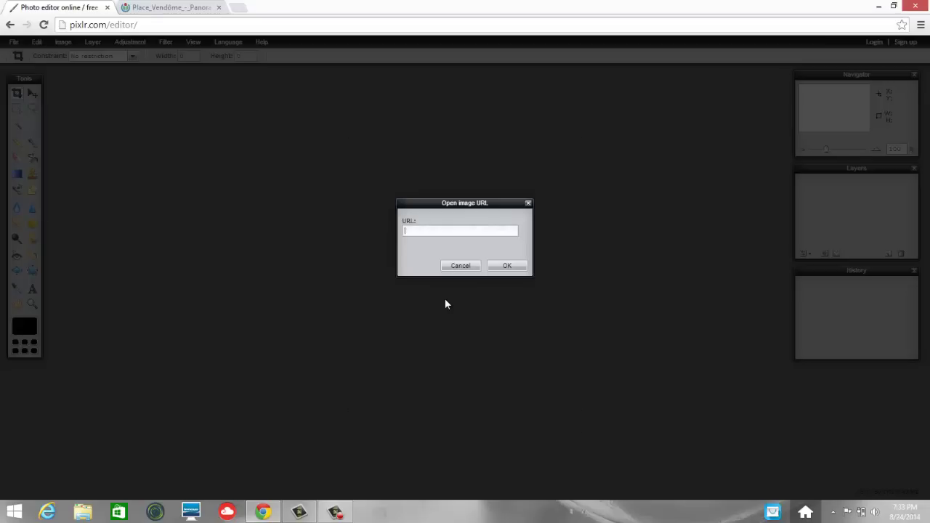
{"action": "key", "text": "ctrl+v"}
{"action": "left_click", "coordinate": [509, 267]}
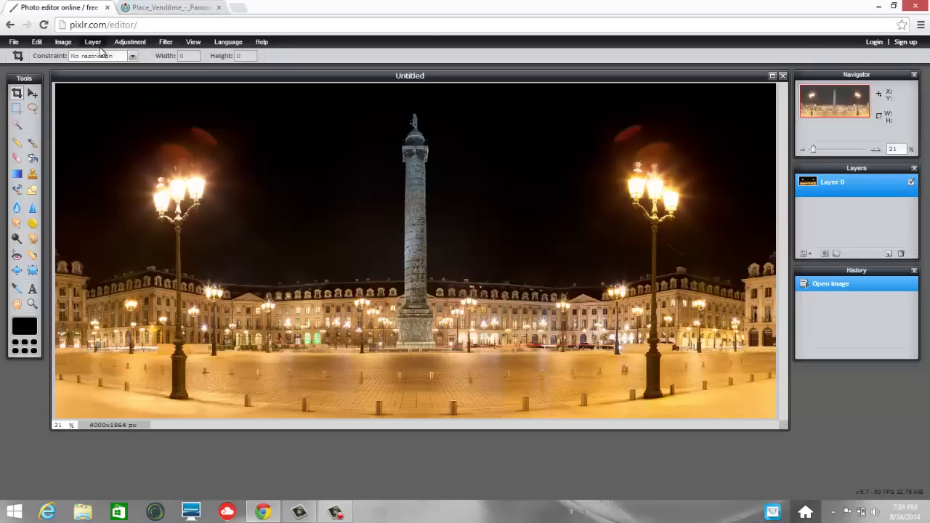
Step: Browse the Edit, Image, Adjustment, Filter, View and Language menus, ending on Image
{"action": "left_click", "coordinate": [37, 43]}
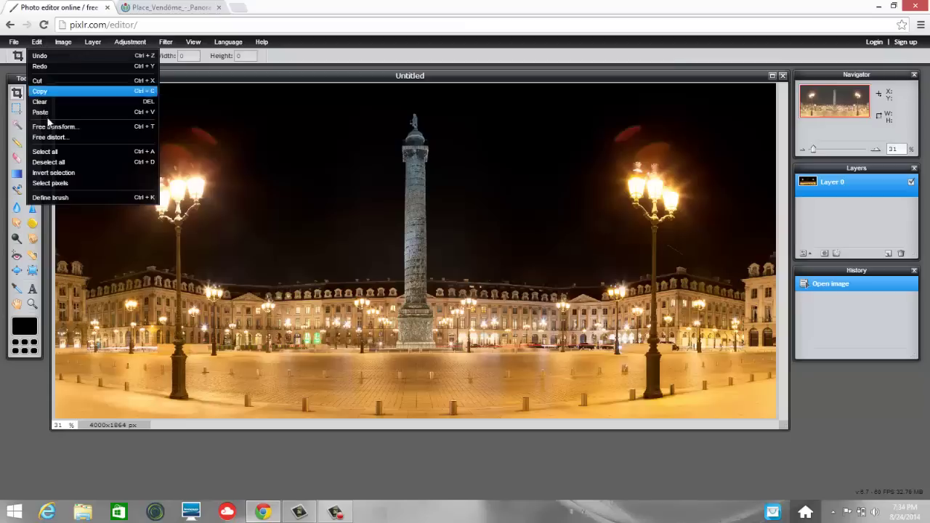
{"action": "mouse_move", "coordinate": [64, 46]}
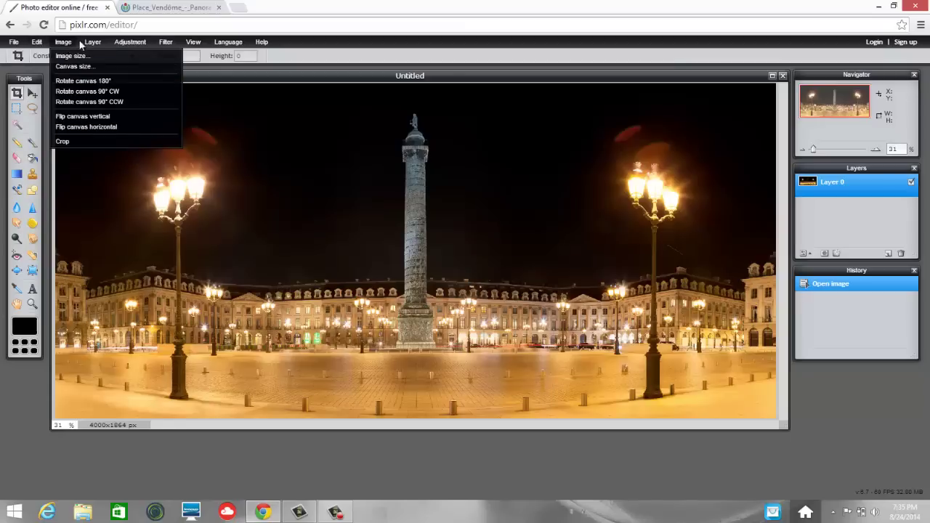
{"action": "mouse_move", "coordinate": [127, 44]}
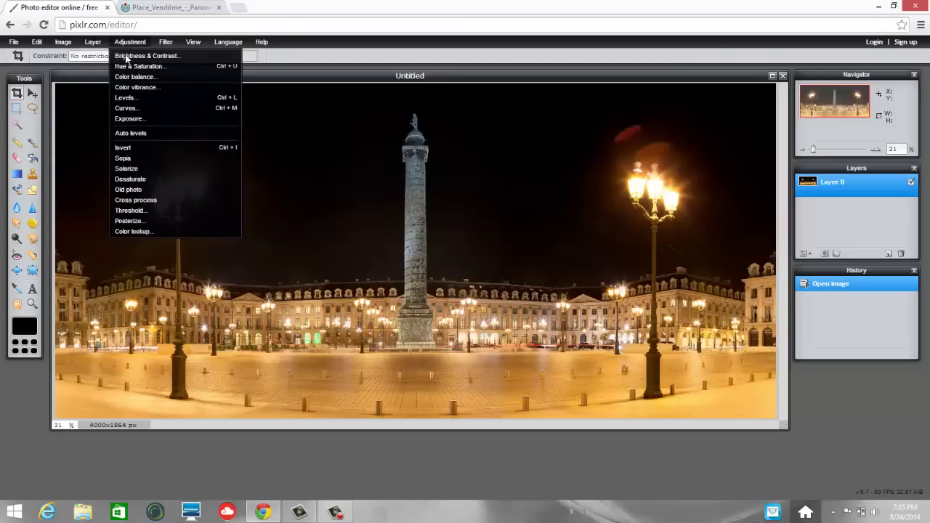
{"action": "mouse_move", "coordinate": [166, 43]}
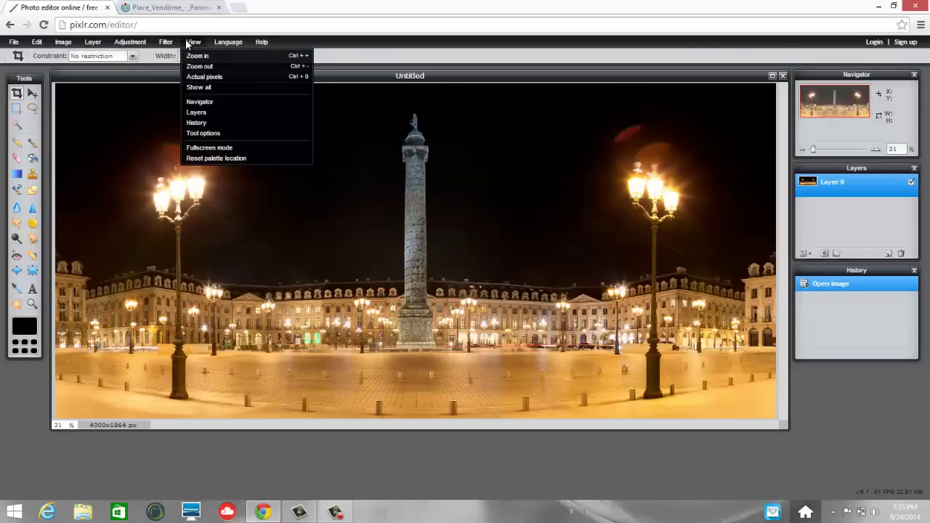
{"action": "mouse_move", "coordinate": [226, 46]}
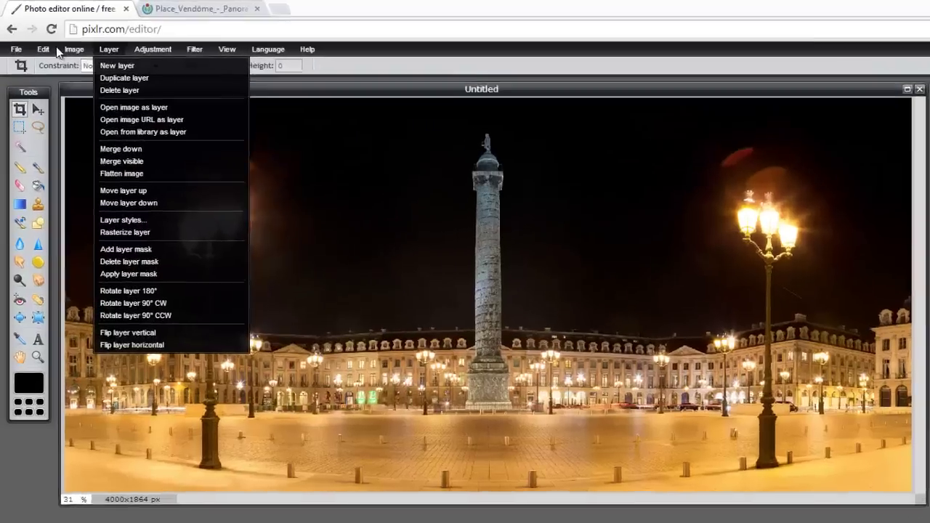
{"action": "mouse_move", "coordinate": [64, 42]}
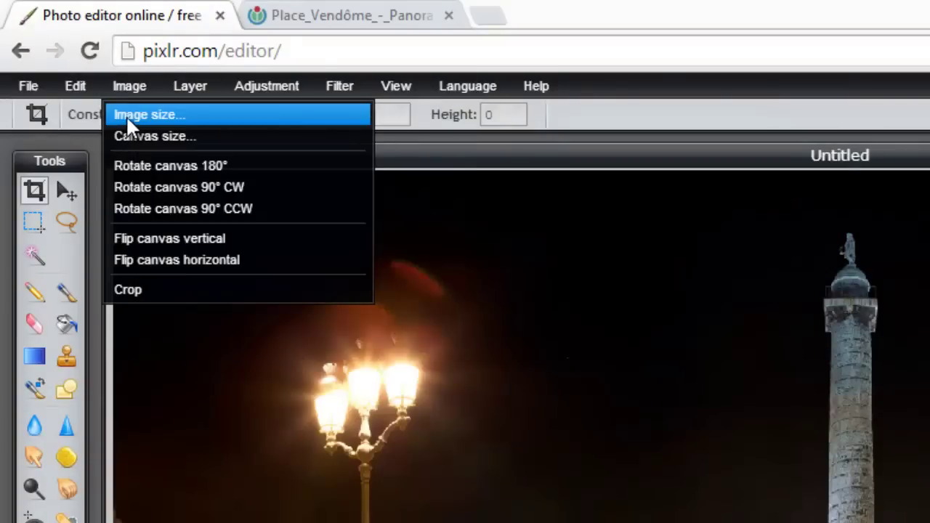
Step: Resize the panorama to 1280 px wide (1280×596) with proportions constrained
{"action": "left_click", "coordinate": [125, 115]}
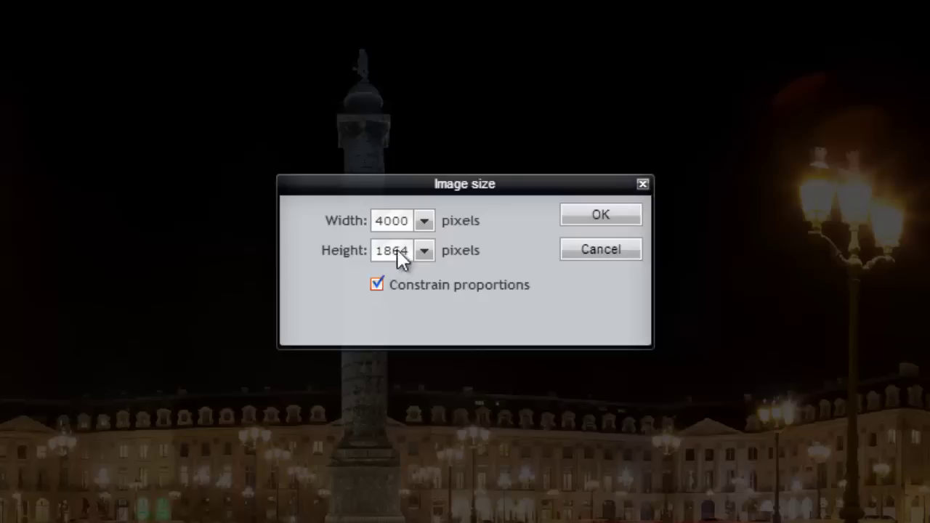
{"action": "left_click", "coordinate": [424, 221]}
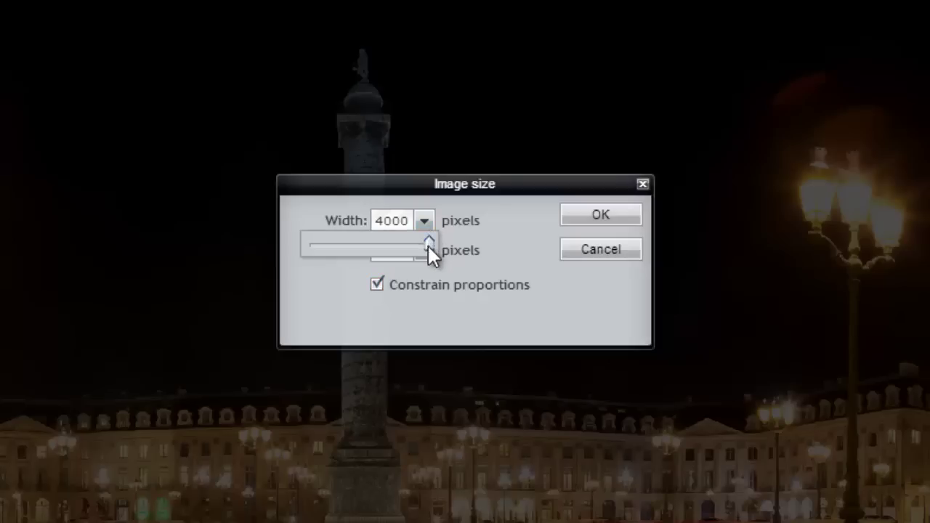
{"action": "left_click_drag", "start_coordinate": [428, 246], "coordinate": [348, 255]}
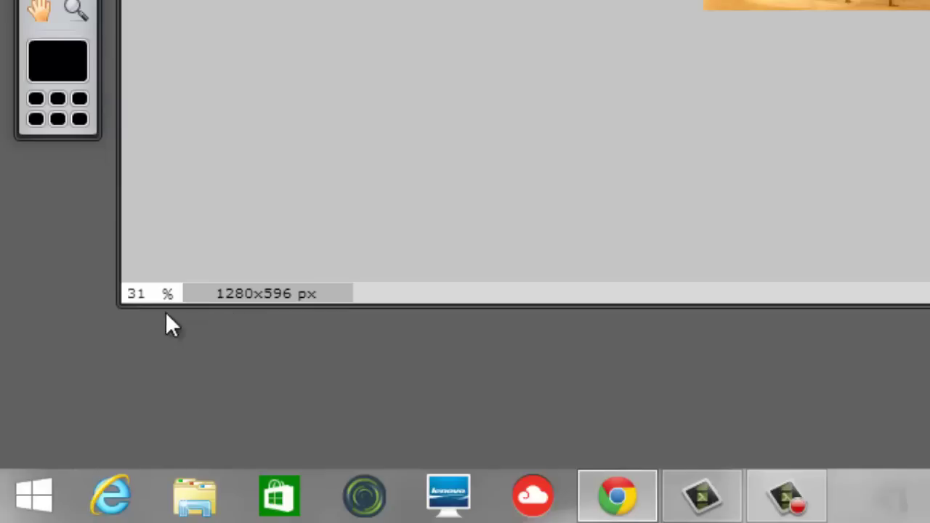
Step: Set the zoom to 5% and then 100% so the panorama shows at actual size
{"action": "left_click", "coordinate": [151, 293]}
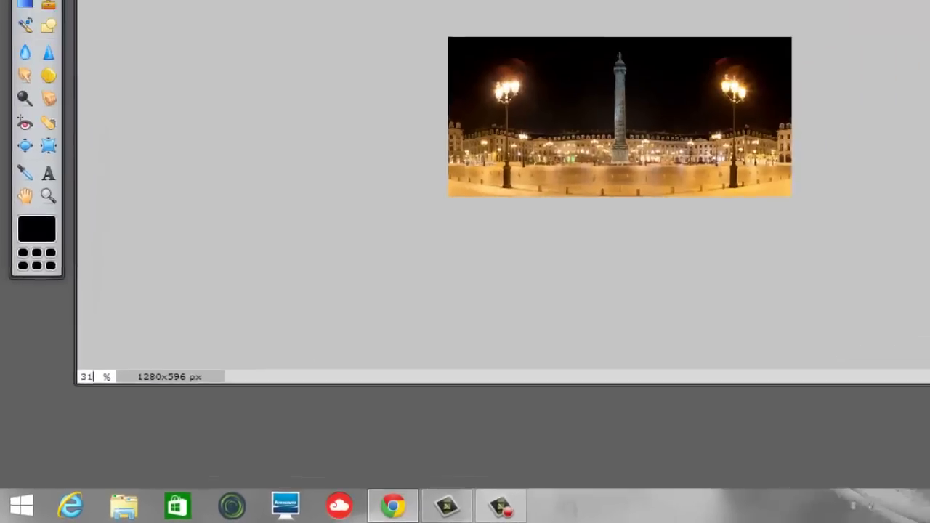
{"action": "left_click", "coordinate": [192, 43]}
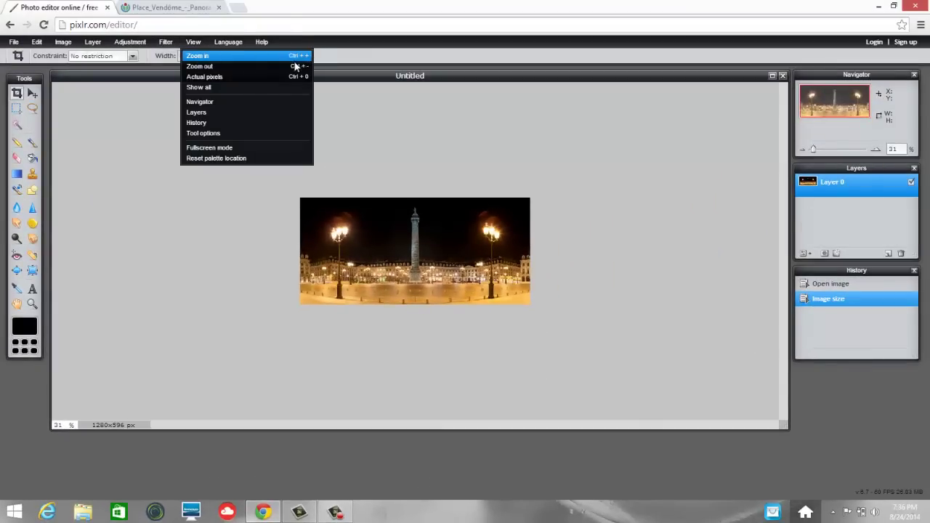
{"action": "left_click", "coordinate": [58, 424]}
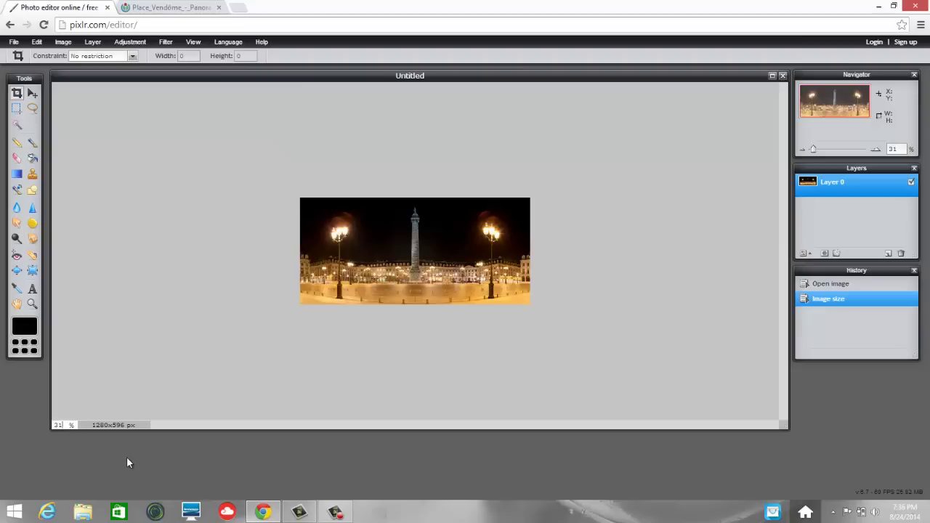
{"action": "type", "text": "5"}
{"action": "key", "text": "Return"}
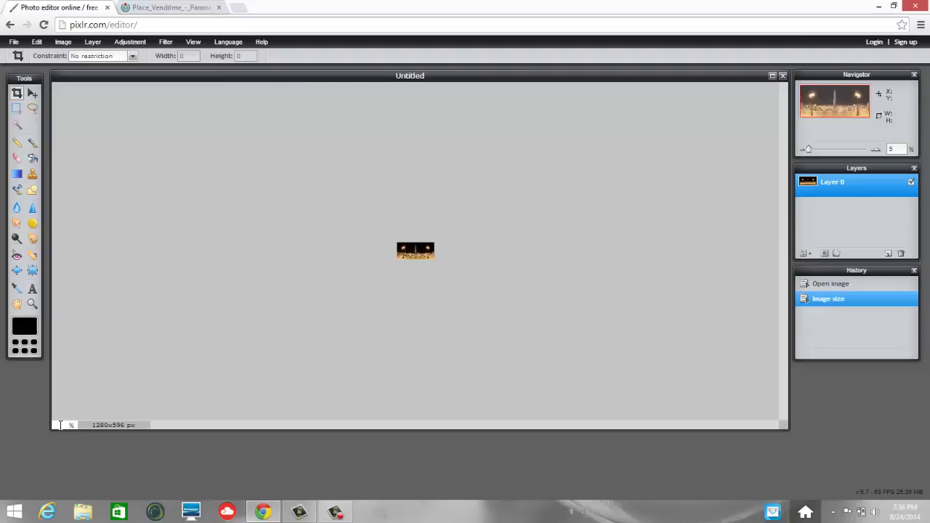
{"action": "type", "text": "100"}
{"action": "key", "text": "Return"}
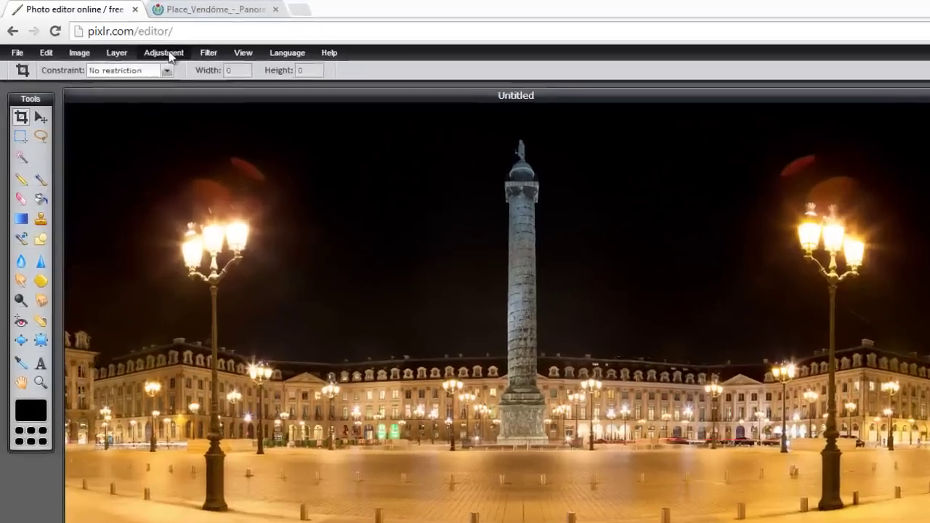
{"action": "left_click", "coordinate": [170, 56]}
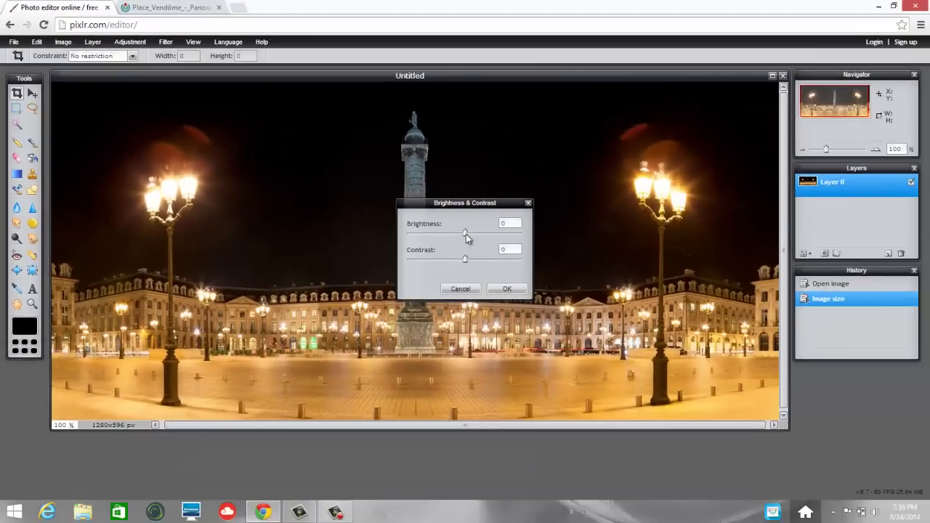
Step: Apply Brightness & Contrast with brightness −12 and contrast 33
{"action": "mouse_move", "coordinate": [466, 234]}
{"action": "left_mouse_down"}
{"action": "mouse_move", "coordinate": [411, 231]}
{"action": "mouse_move", "coordinate": [481, 232]}
{"action": "mouse_move", "coordinate": [450, 234]}
{"action": "left_mouse_up"}
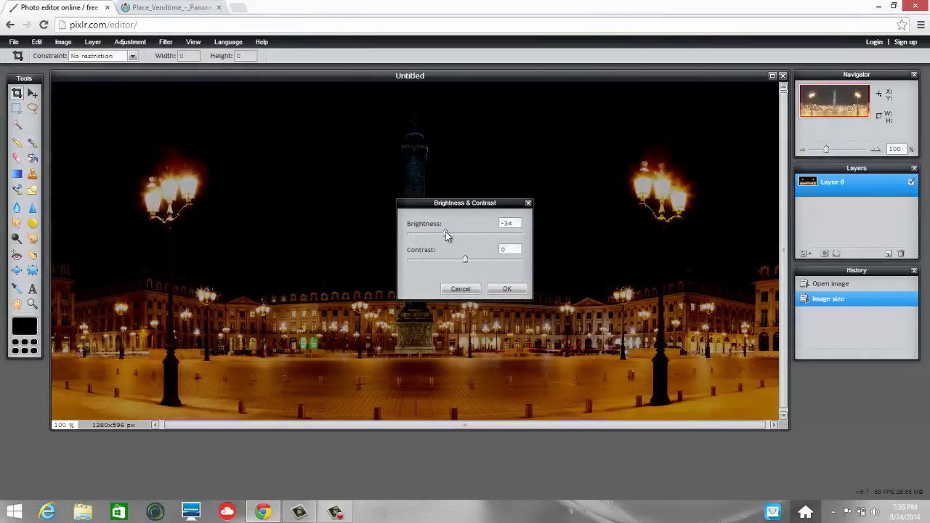
{"action": "left_click_drag", "start_coordinate": [446, 232], "coordinate": [458, 235]}
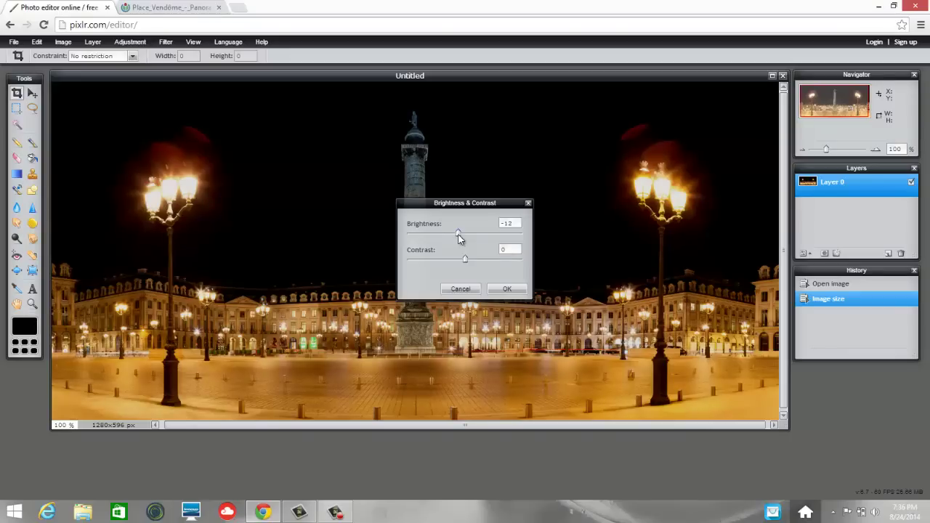
{"action": "left_click_drag", "start_coordinate": [466, 259], "coordinate": [487, 262]}
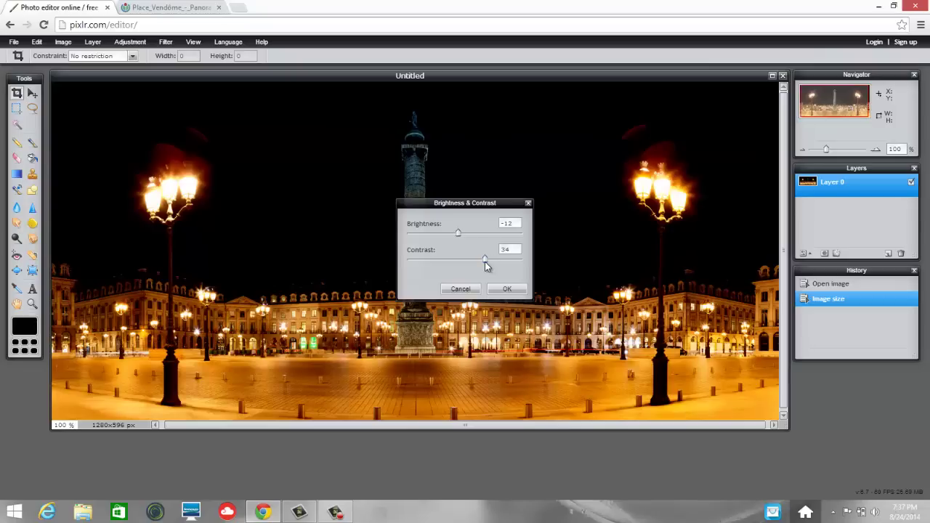
{"action": "left_click_drag", "start_coordinate": [485, 262], "coordinate": [485, 263]}
{"action": "left_click", "coordinate": [507, 289]}
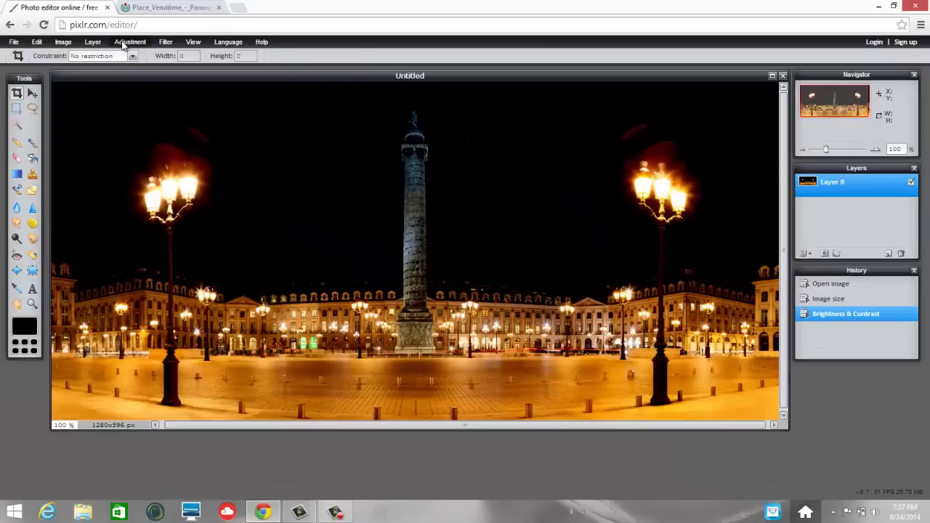
Step: Apply Hue & Saturation with hue 162, saturation -60, lightness -8, and Colorize left off
{"action": "left_click", "coordinate": [125, 42]}
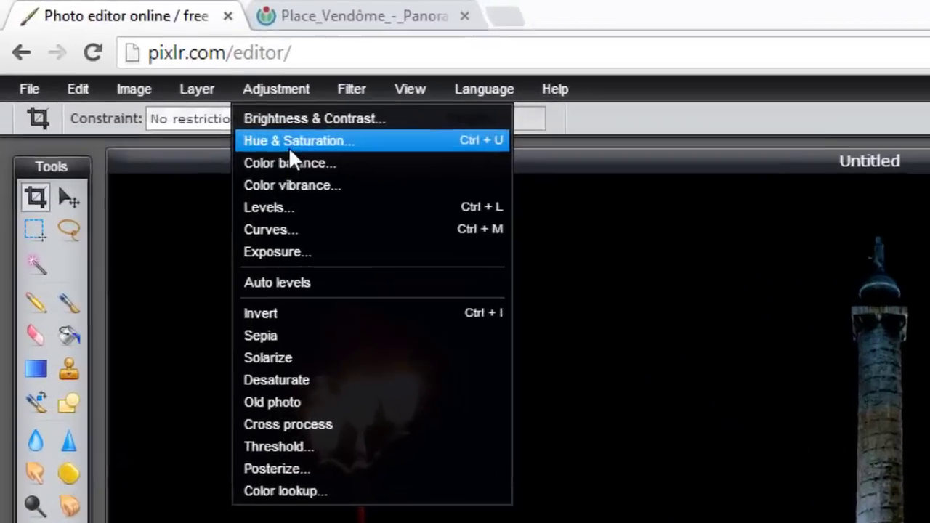
{"action": "left_click", "coordinate": [197, 98]}
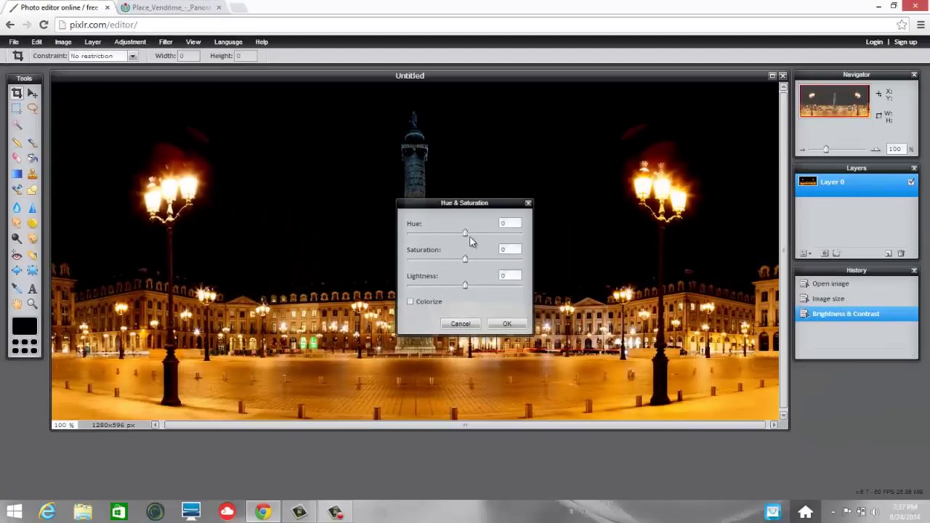
{"action": "left_click_drag", "start_coordinate": [463, 232], "coordinate": [406, 234]}
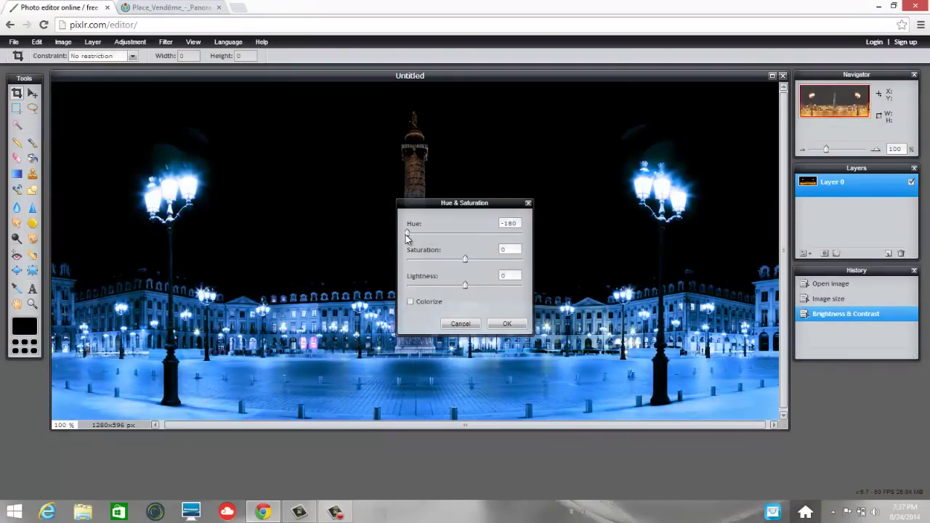
{"action": "left_click_drag", "start_coordinate": [407, 236], "coordinate": [519, 237]}
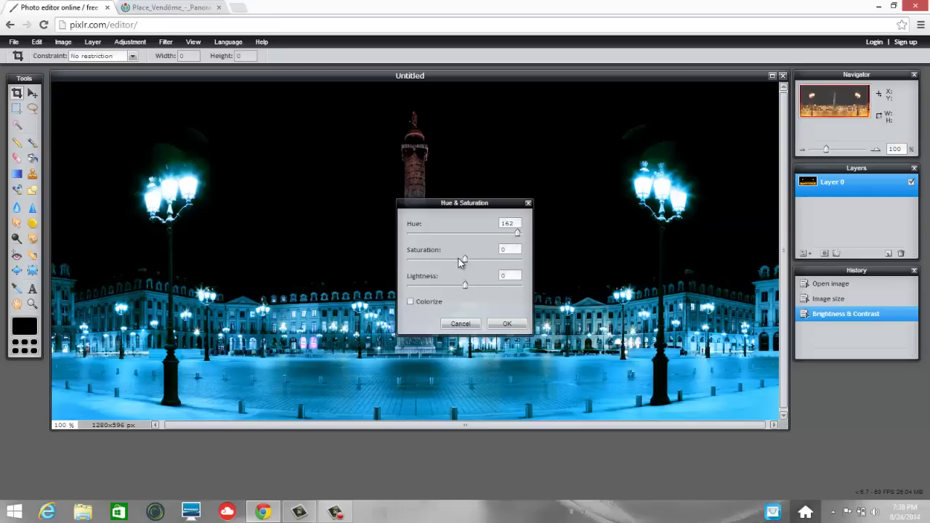
{"action": "left_click_drag", "start_coordinate": [463, 261], "coordinate": [428, 264]}
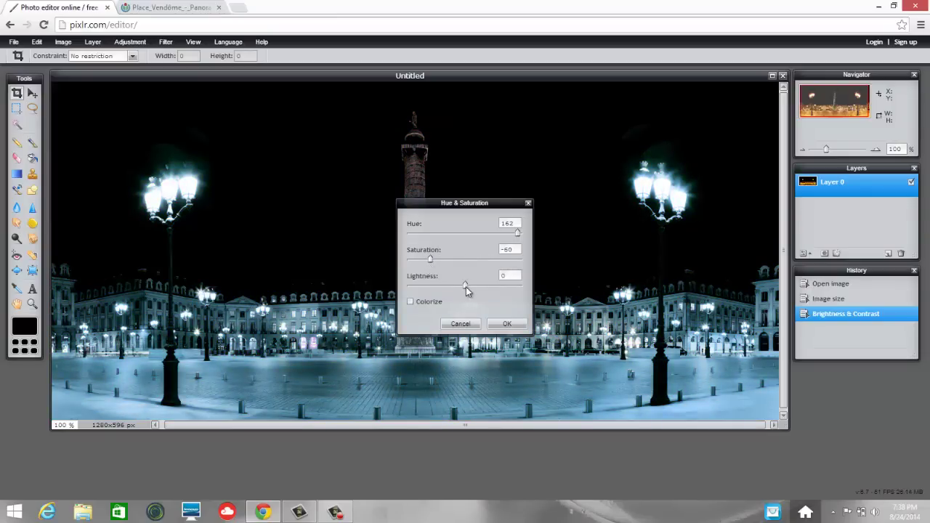
{"action": "mouse_move", "coordinate": [477, 287]}
{"action": "left_mouse_down"}
{"action": "mouse_move", "coordinate": [494, 286]}
{"action": "mouse_move", "coordinate": [461, 284]}
{"action": "left_mouse_up"}
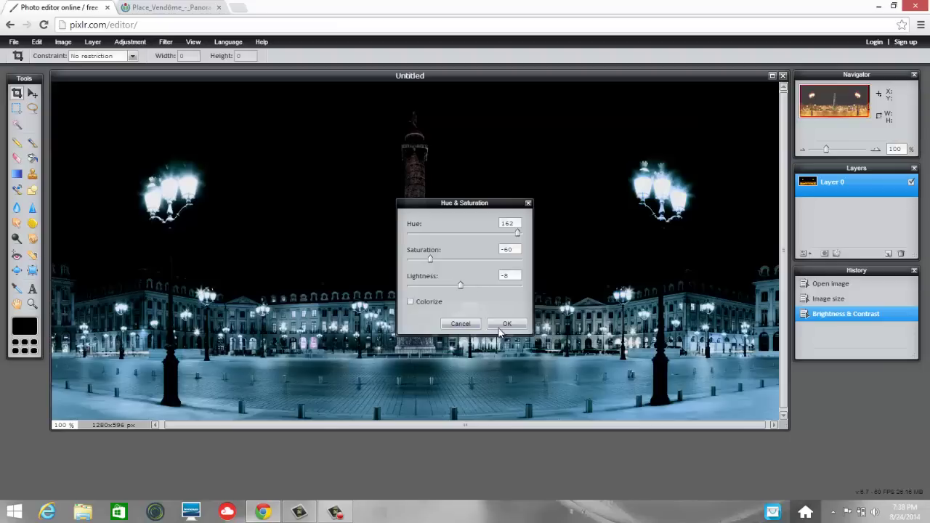
{"action": "left_click", "coordinate": [411, 302]}
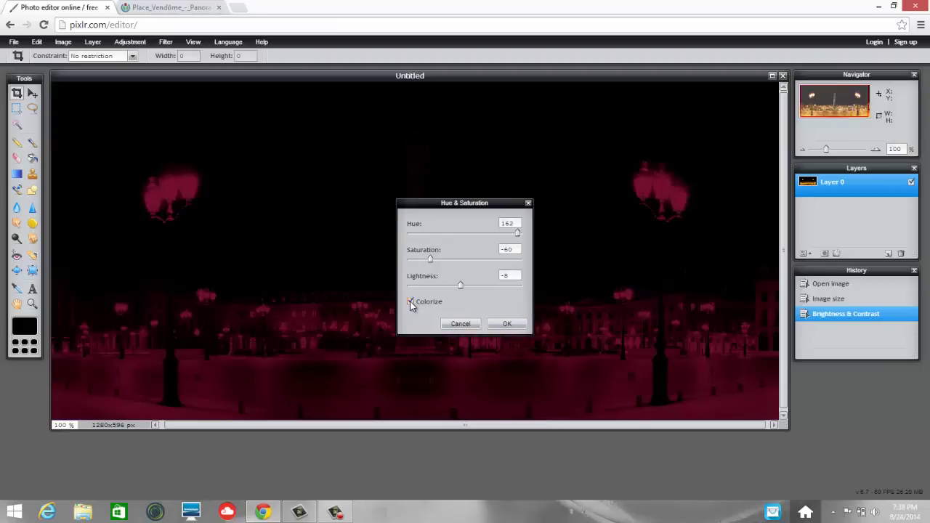
{"action": "left_click", "coordinate": [410, 303]}
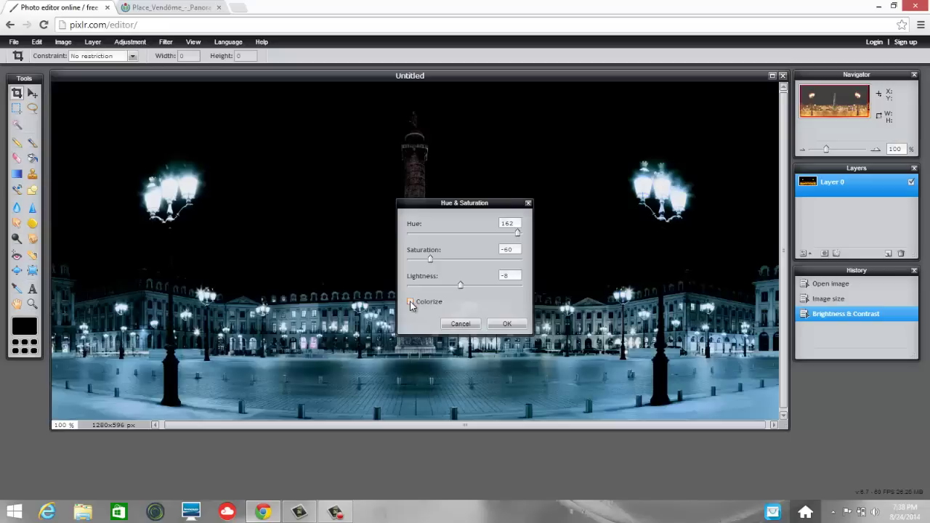
{"action": "left_click", "coordinate": [507, 325]}
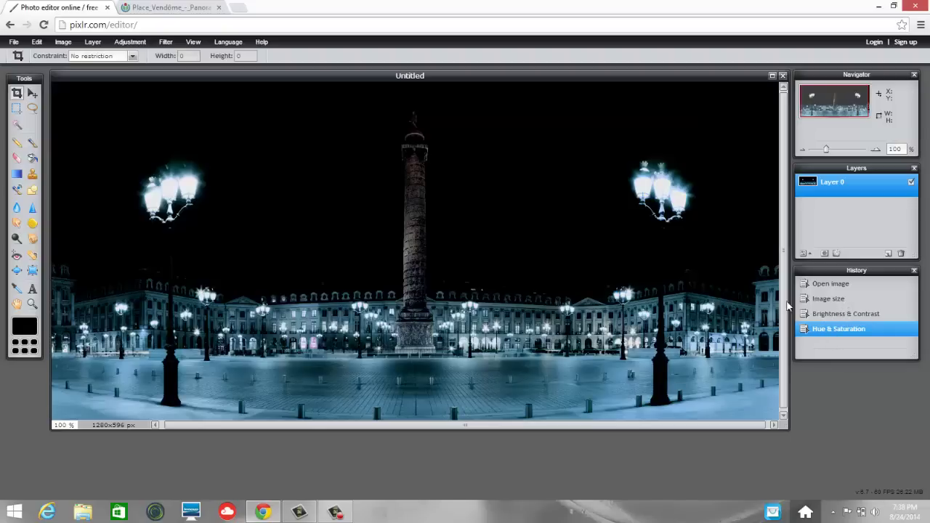
Step: Preview the Pixelate filter and cancel it without applying
{"action": "left_click", "coordinate": [166, 42]}
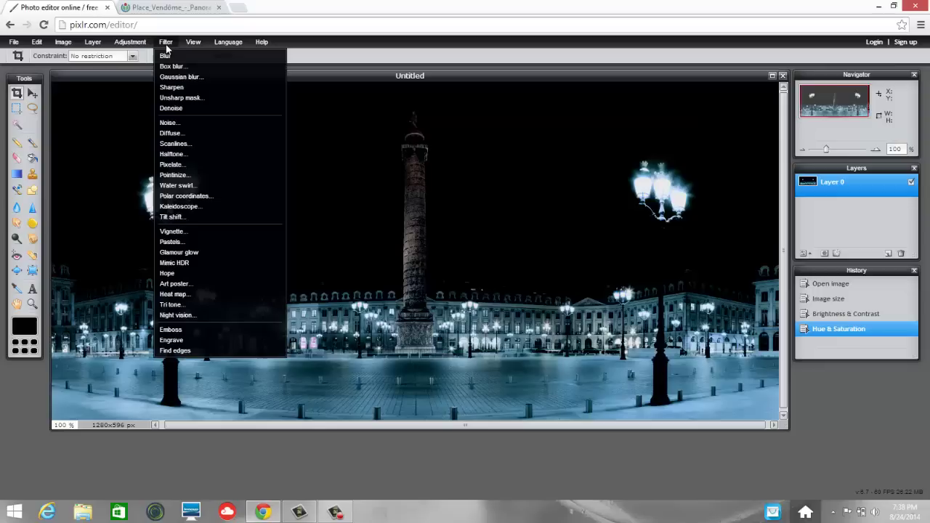
{"action": "left_click", "coordinate": [178, 165]}
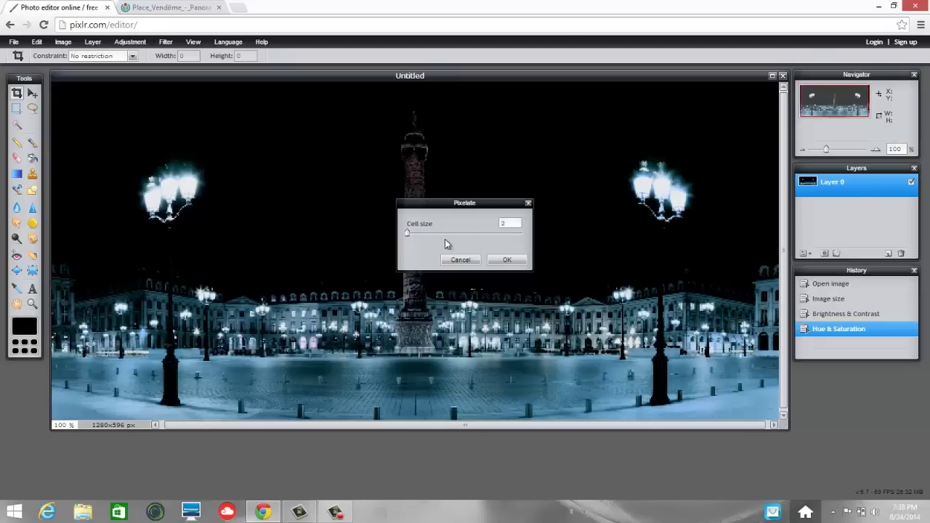
{"action": "left_click", "coordinate": [468, 261]}
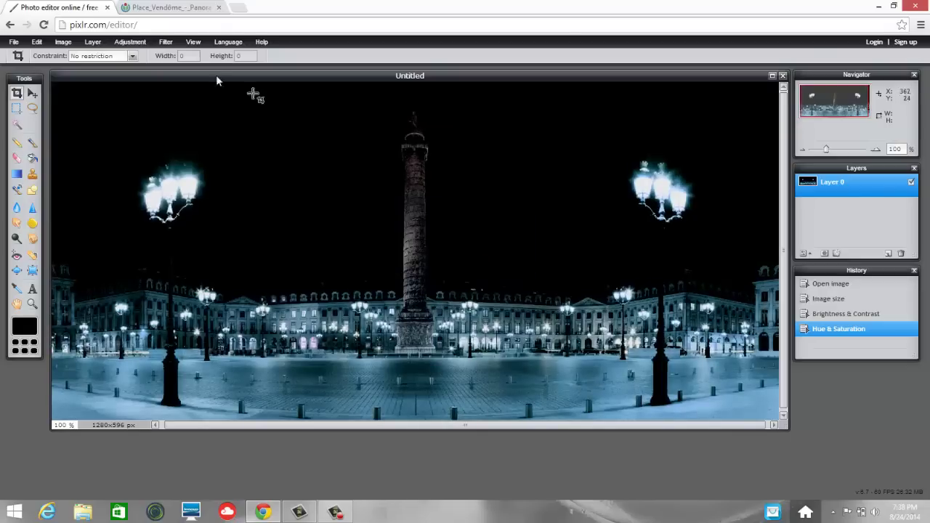
Step: Apply the Glamour glow filter, then undo it to restore the icy-blue look
{"action": "left_click", "coordinate": [164, 42]}
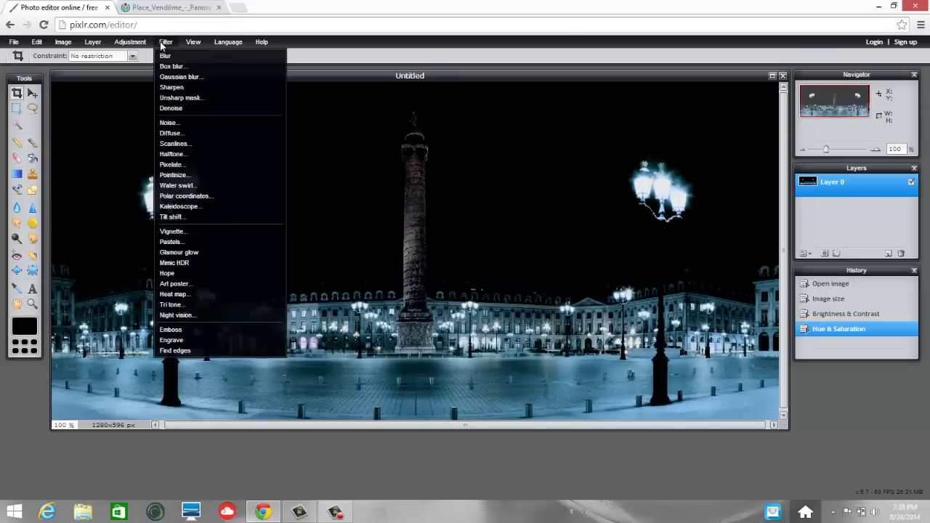
{"action": "left_click", "coordinate": [193, 253]}
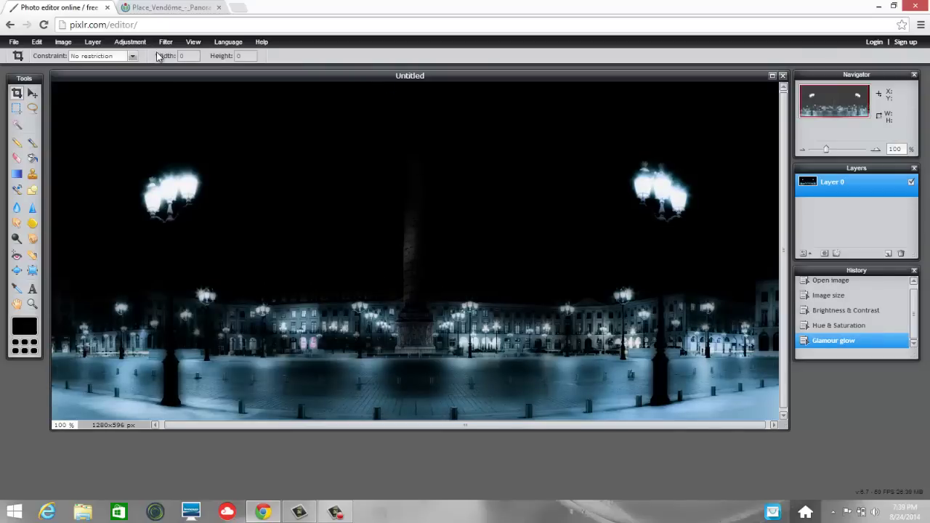
{"action": "right_click", "coordinate": [835, 348]}
{"action": "key", "text": "Escape"}
{"action": "left_click", "coordinate": [40, 42]}
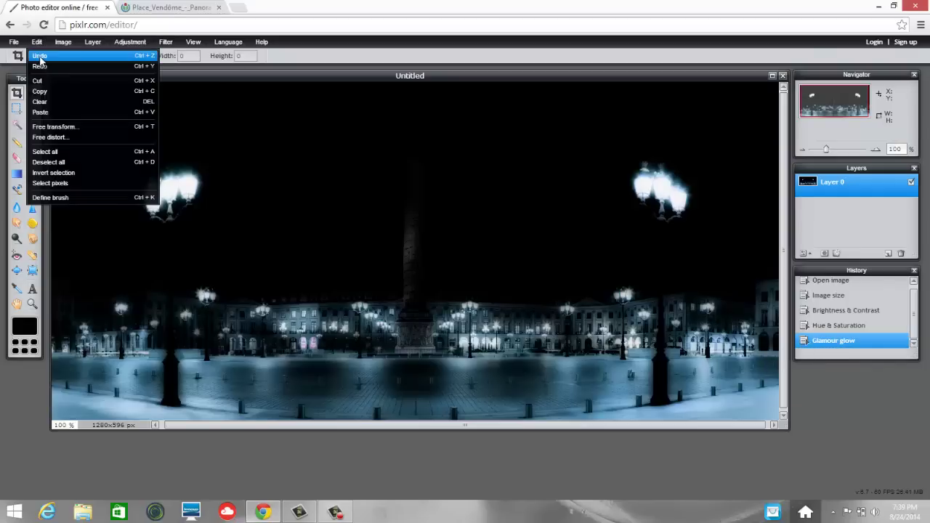
{"action": "left_click", "coordinate": [39, 56]}
{"action": "left_click", "coordinate": [165, 43]}
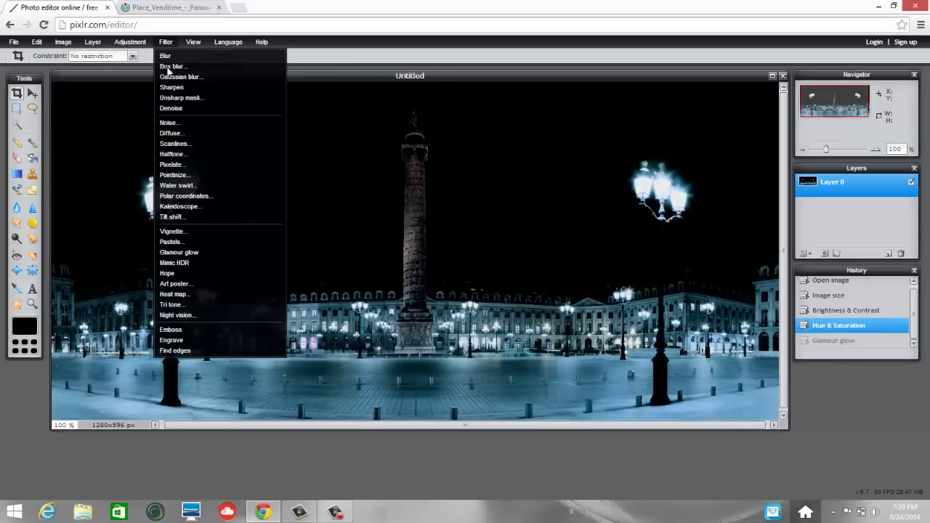
{"action": "left_click", "coordinate": [186, 285]}
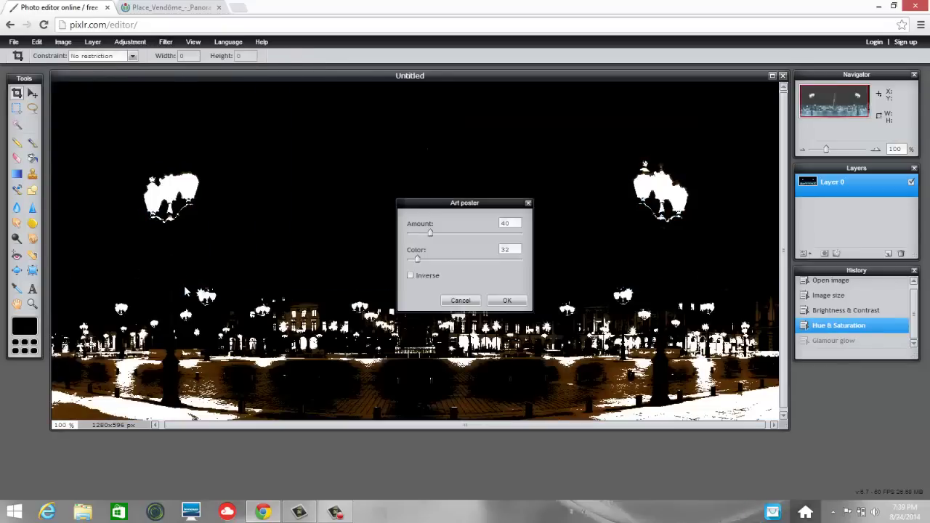
{"action": "left_click_drag", "start_coordinate": [430, 234], "coordinate": [437, 260]}
{"action": "left_click", "coordinate": [411, 276]}
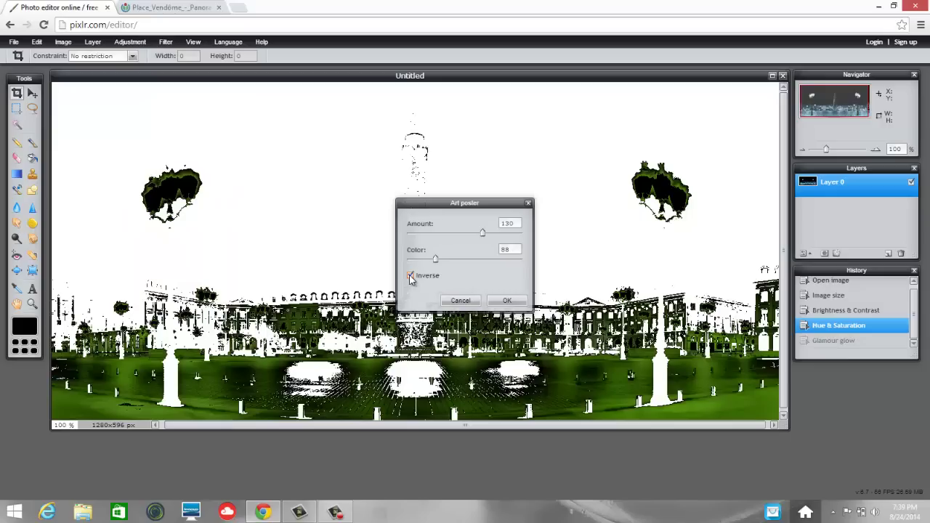
{"action": "left_click", "coordinate": [411, 276]}
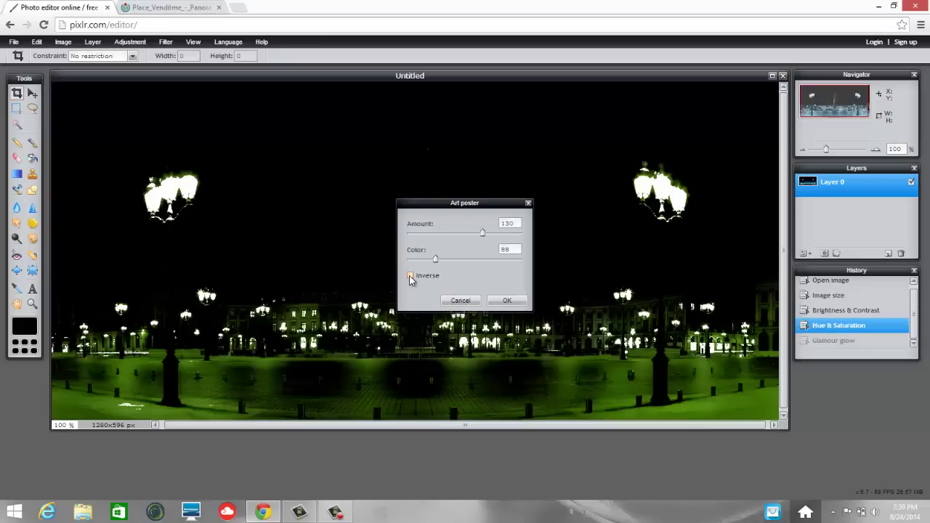
{"action": "left_click", "coordinate": [460, 300]}
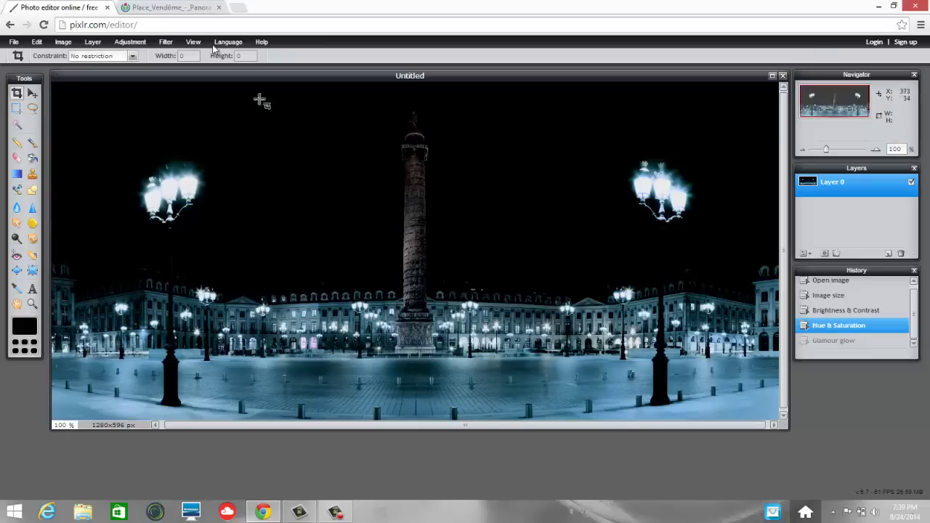
{"action": "left_click", "coordinate": [167, 42]}
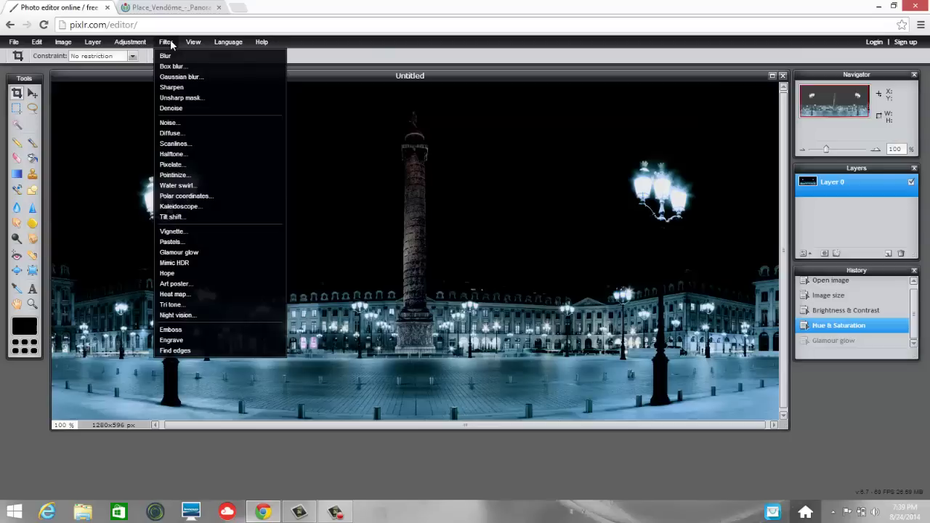
{"action": "left_click", "coordinate": [179, 207]}
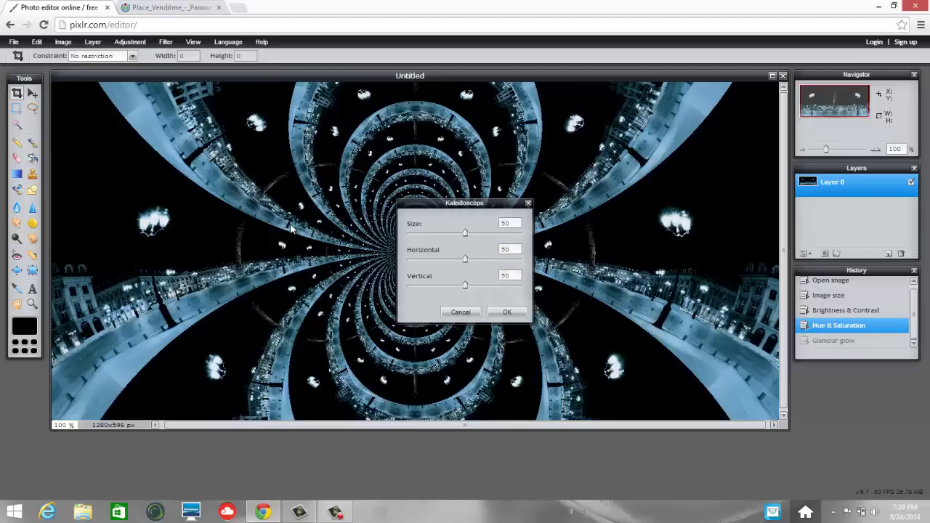
{"action": "left_click", "coordinate": [461, 314]}
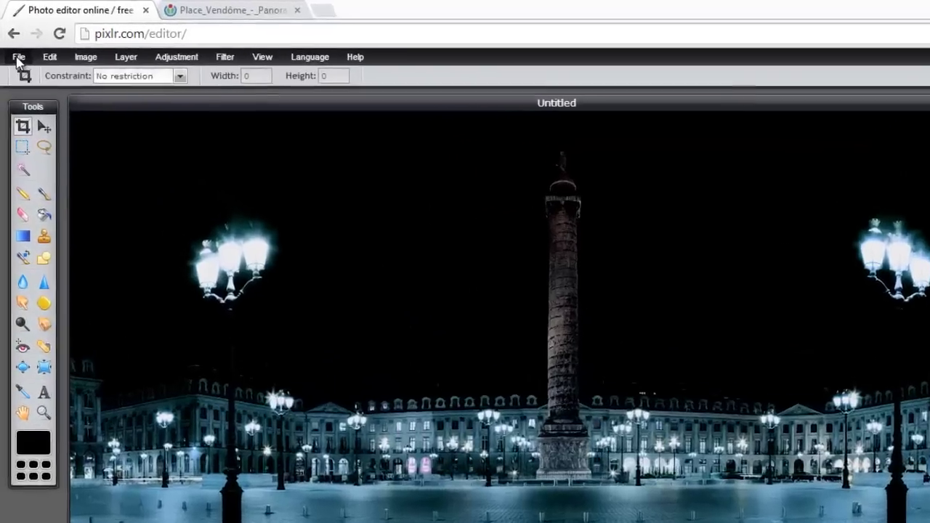
Step: Open the save options, try Pixlr library, dismiss its login prompt, and stay with JPEG quality 80
{"action": "left_click", "coordinate": [19, 58]}
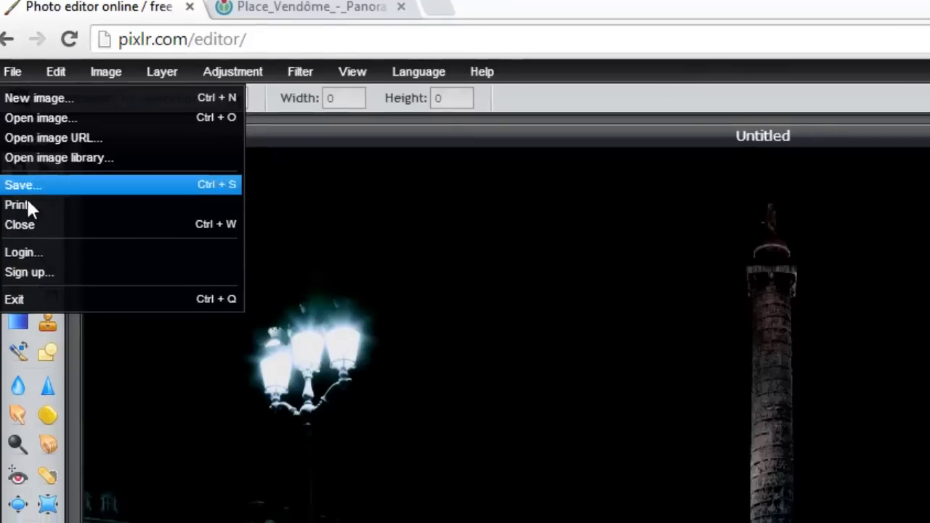
{"action": "left_click", "coordinate": [23, 186]}
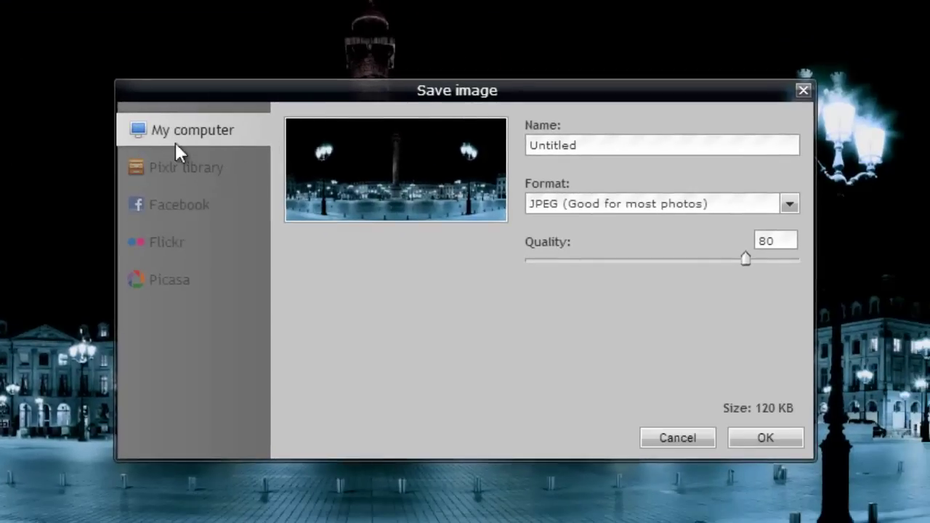
{"action": "left_click", "coordinate": [188, 171]}
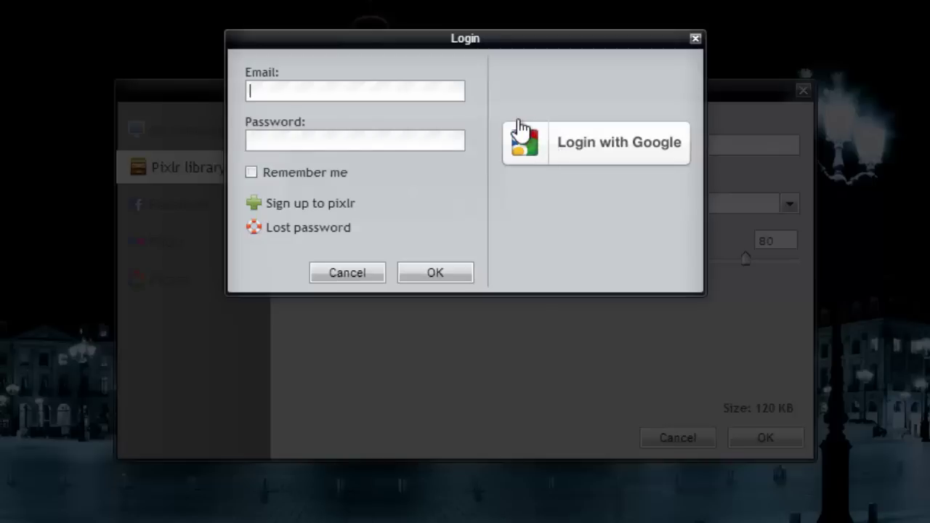
{"action": "left_click", "coordinate": [347, 278]}
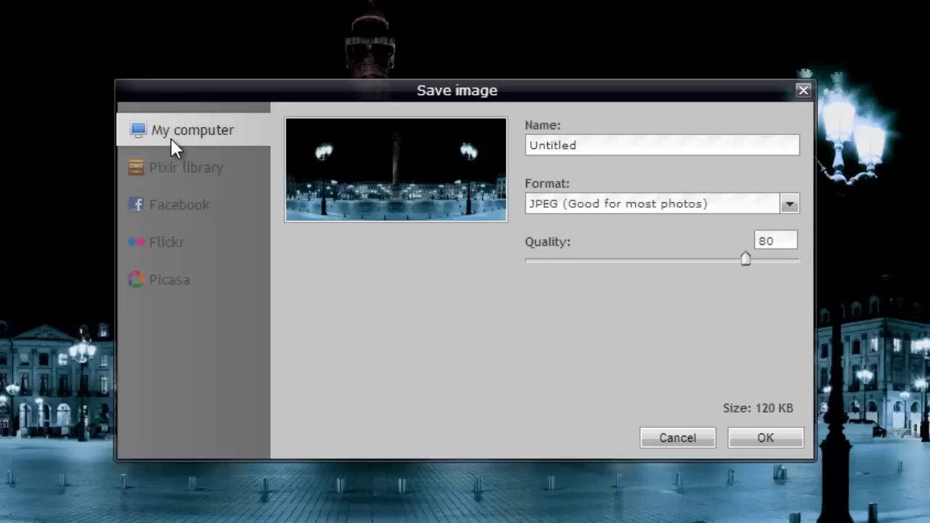
Step: Name the file 'Place Vendome - Edited', keep JPEG format, and set quality to 100
{"action": "left_click_drag", "start_coordinate": [602, 149], "coordinate": [477, 149]}
{"action": "type", "text": "Place Vendome - "}
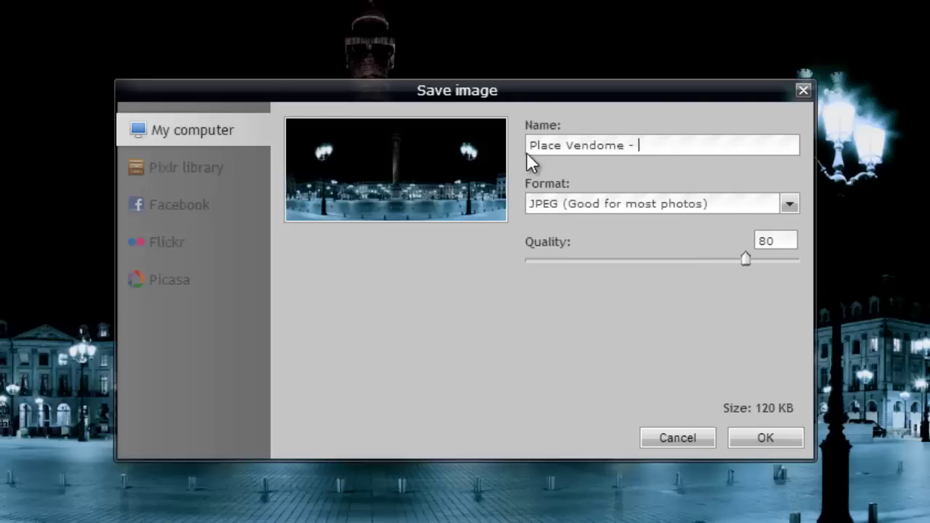
{"action": "type", "text": "Edited"}
{"action": "left_click", "coordinate": [546, 204]}
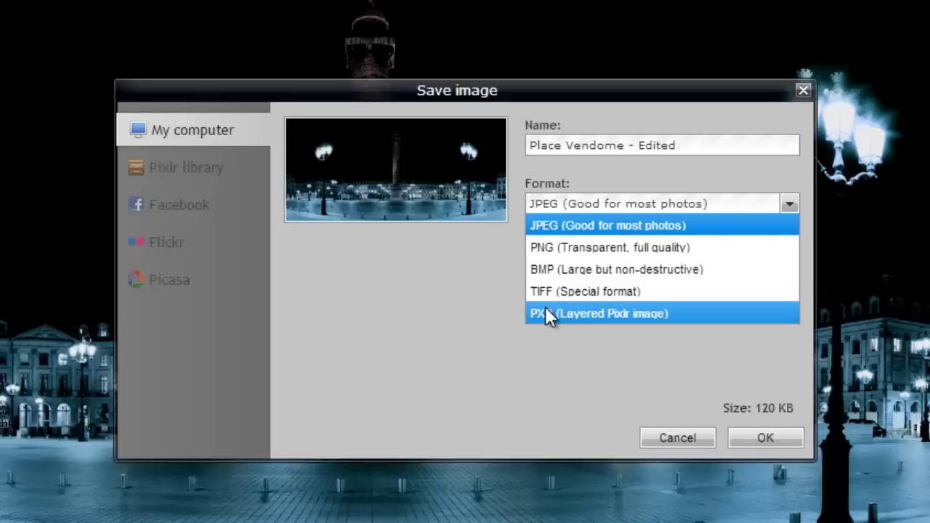
{"action": "left_click", "coordinate": [547, 226]}
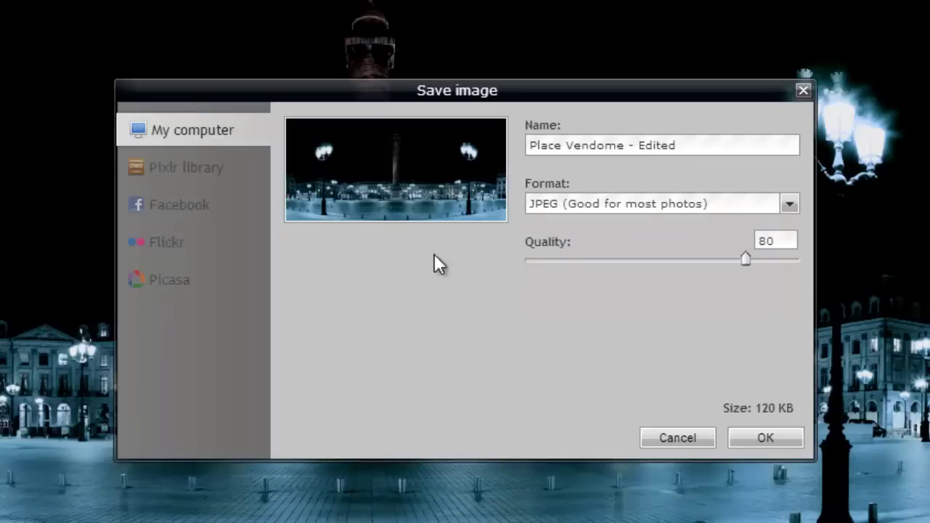
{"action": "left_click_drag", "start_coordinate": [760, 260], "coordinate": [806, 264]}
{"action": "left_click_drag", "start_coordinate": [802, 260], "coordinate": [611, 260]}
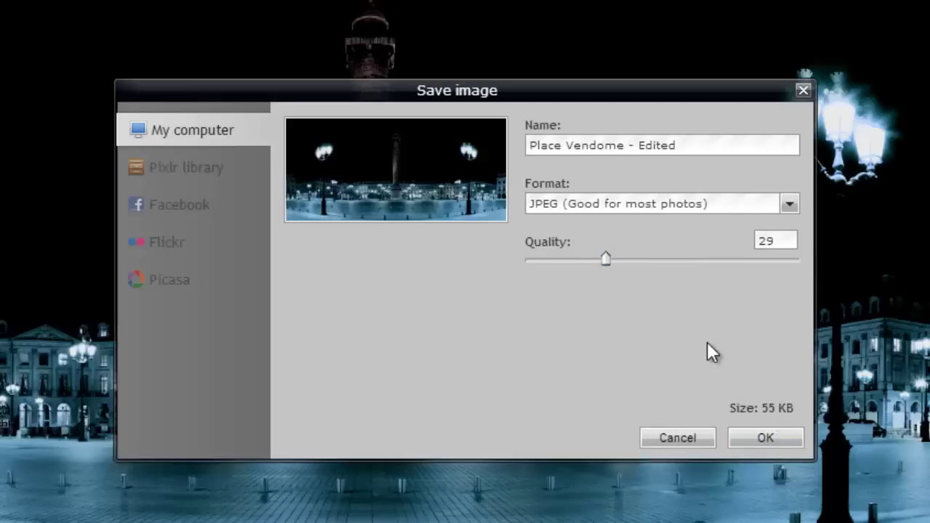
{"action": "left_click_drag", "start_coordinate": [604, 260], "coordinate": [820, 270]}
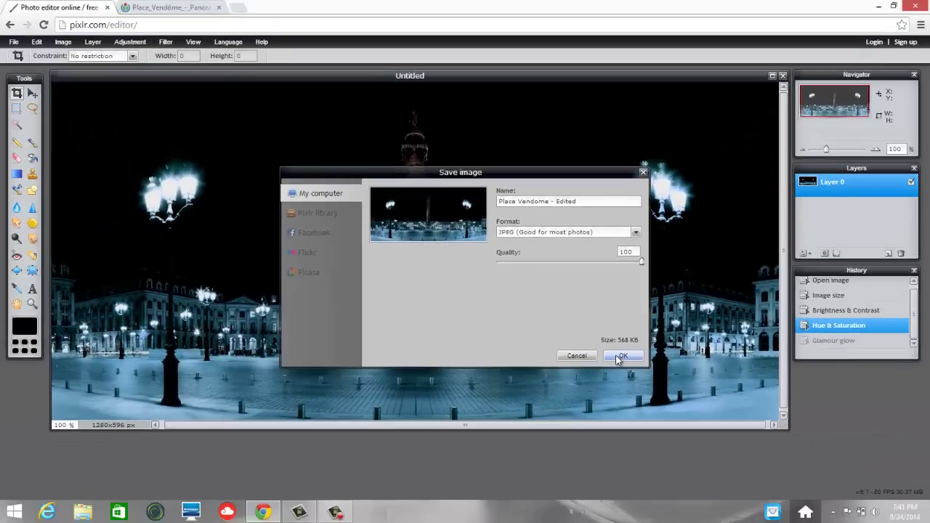
Step: Save 'Place Vendome - Edited' as a JPEG to the Desktop
{"action": "left_click", "coordinate": [621, 356]}
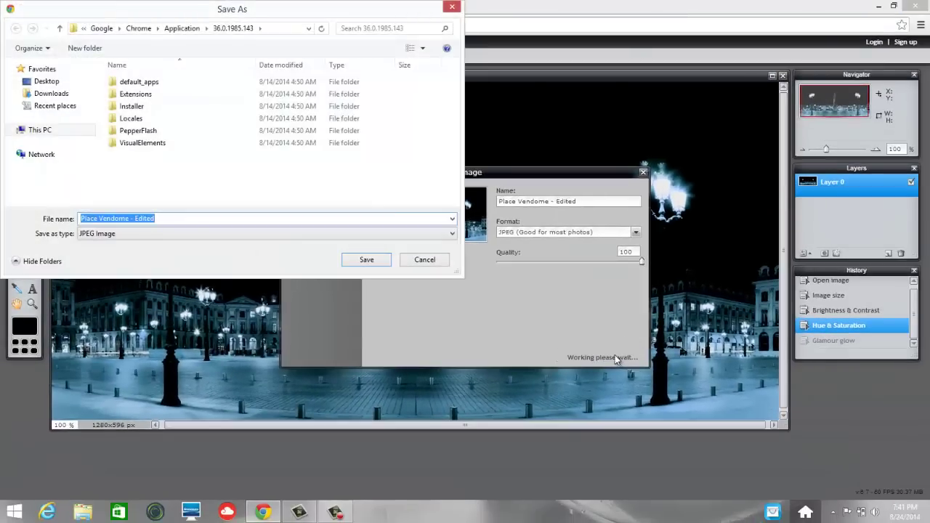
{"action": "left_click", "coordinate": [47, 81]}
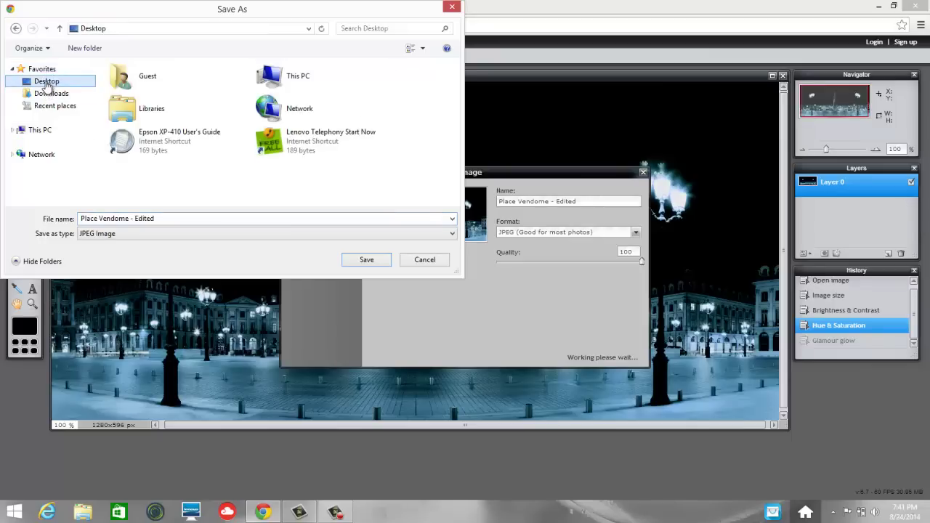
{"action": "left_click", "coordinate": [367, 262]}
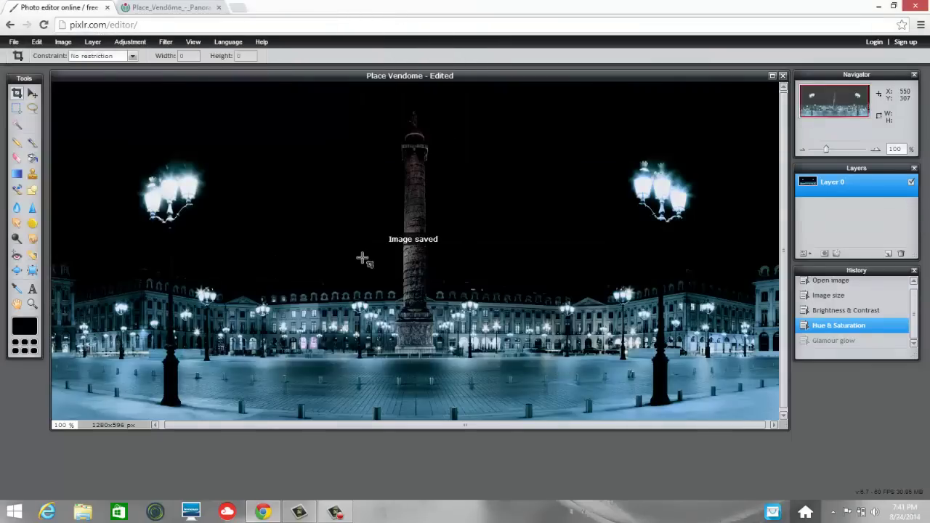